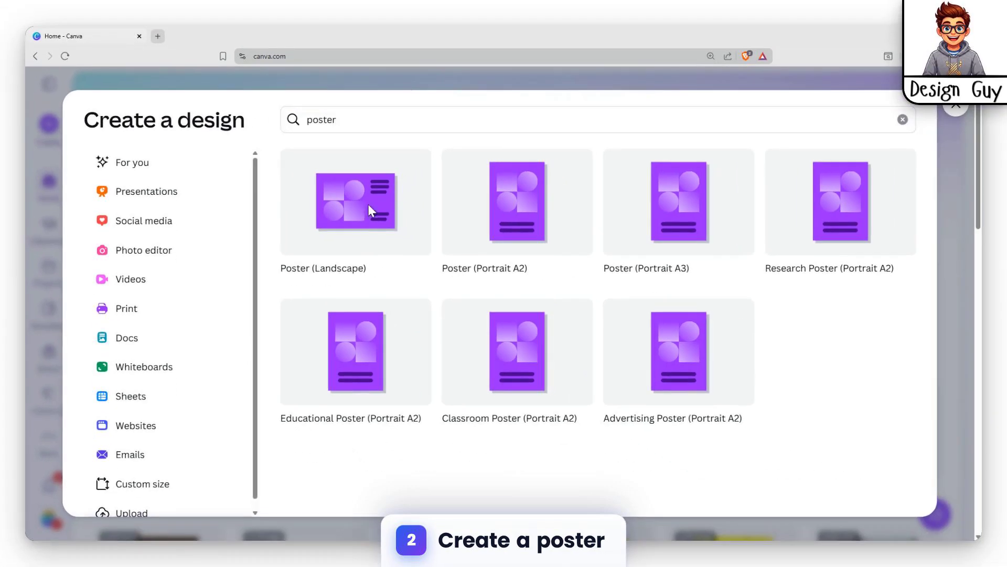
# - Create a blank design from the Poster (Landscape) format
pyautogui.click(409, 223)
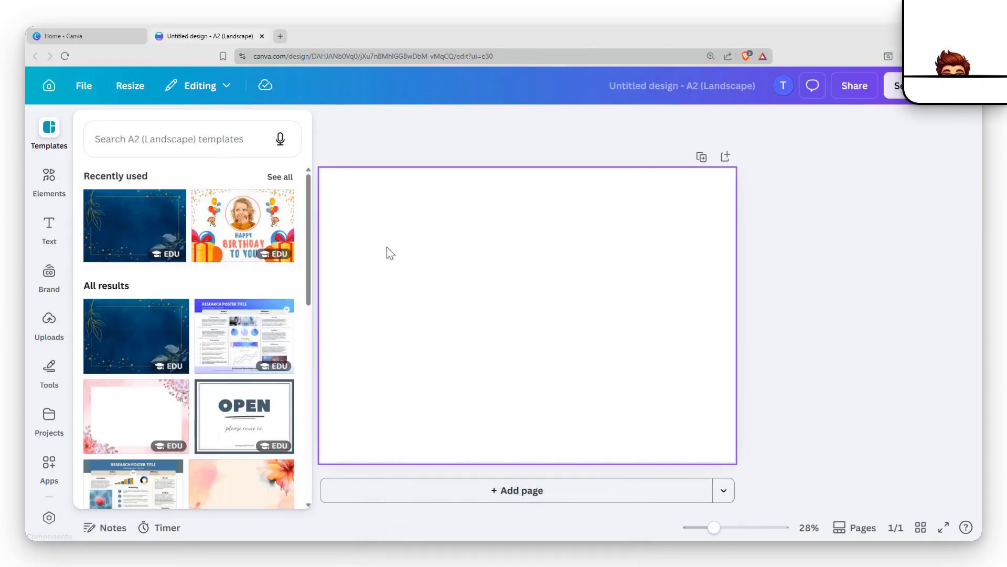
pyautogui.scroll(-3, 73, 257)
pyautogui.scroll(3, 105, 236)
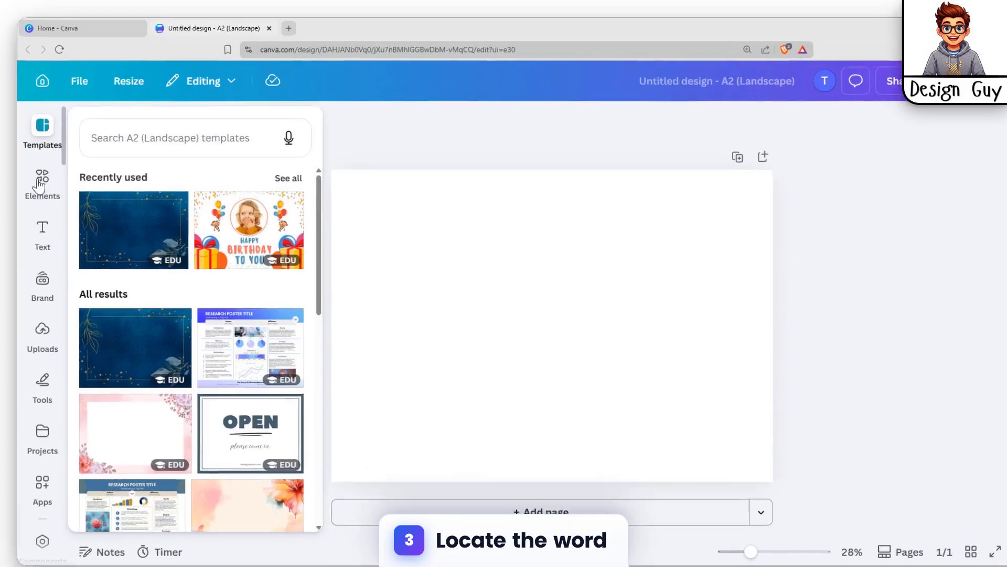
# - Search the Photos category of the elements library for "fun"
pyautogui.click(48, 181)
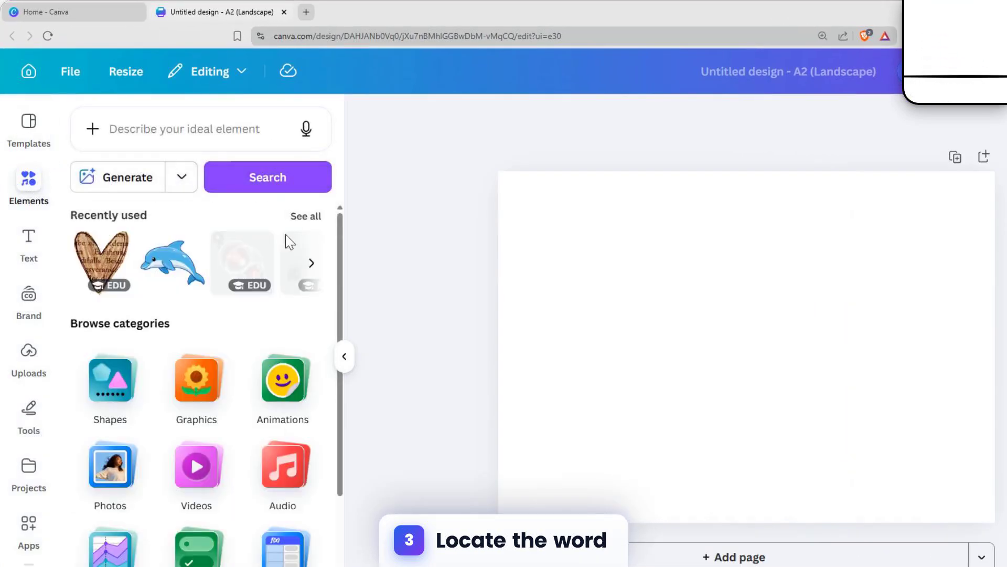
pyautogui.scroll(-3, 262, 268)
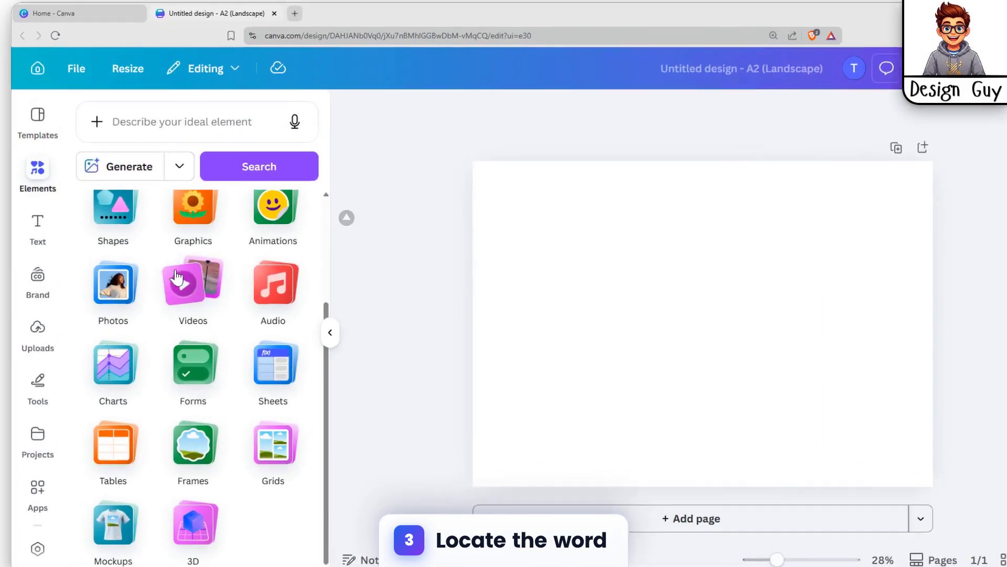
pyautogui.click(132, 286)
pyautogui.scroll(-3, 247, 297)
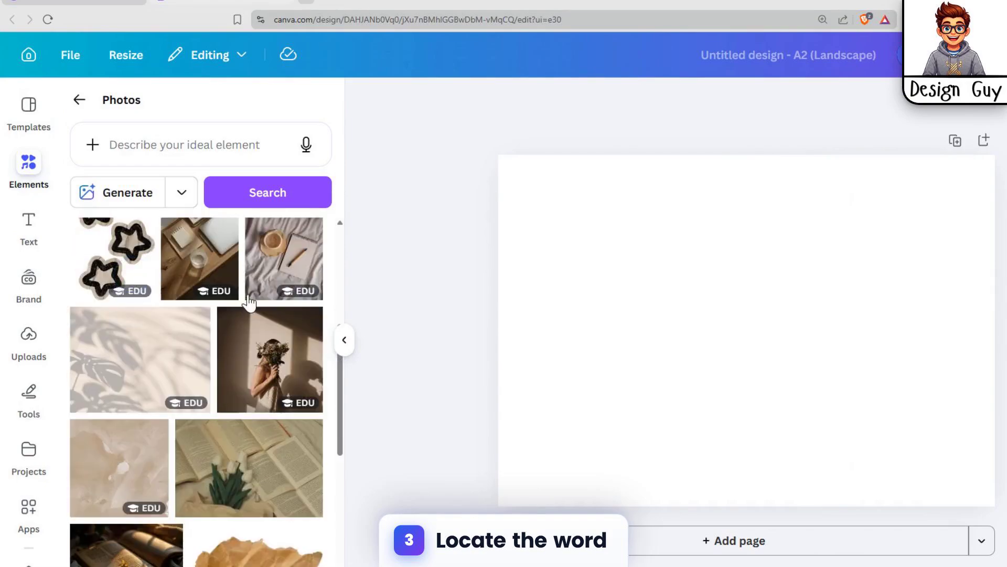
pyautogui.scroll(3, 248, 294)
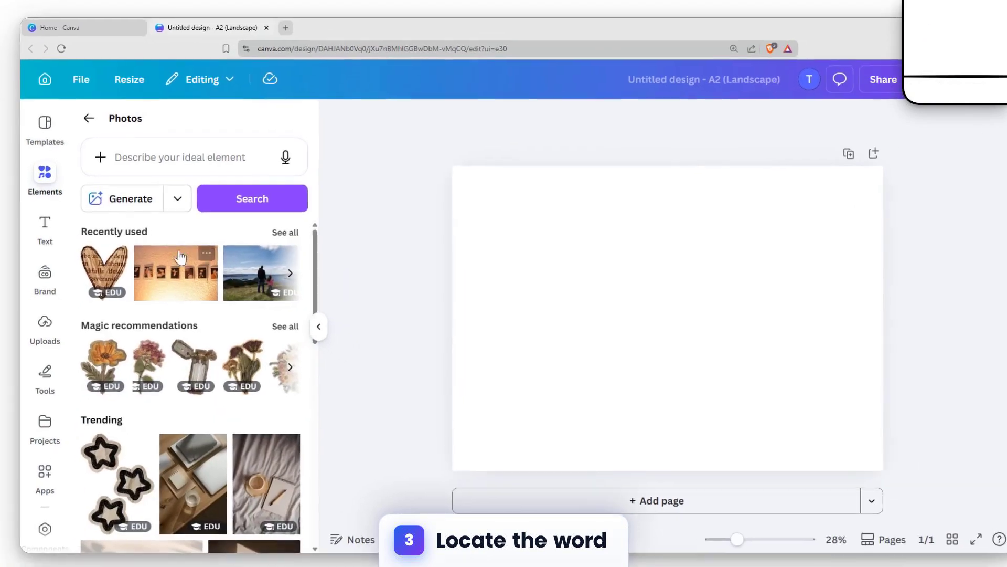
pyautogui.click(170, 157)
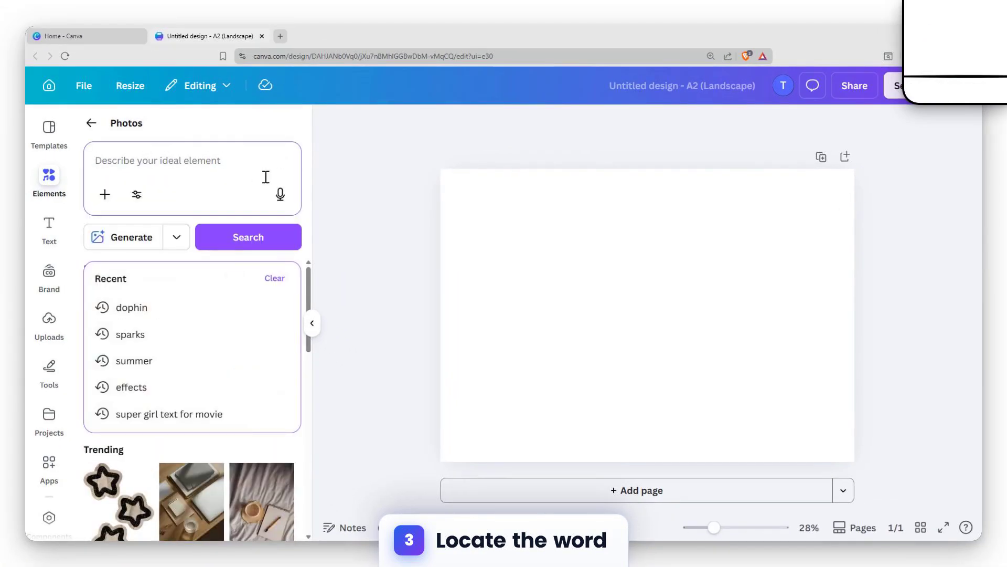
pyautogui.write('fun')
pyautogui.press('Return')
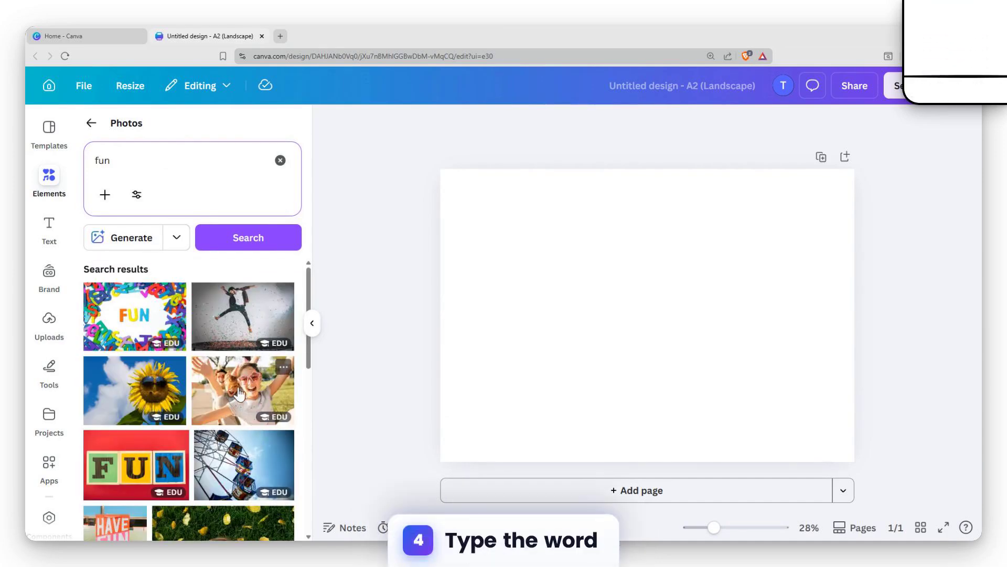
# - Add the photo of cheering children in party hats and star glasses and enlarge it to fill the poster page
pyautogui.click(239, 393)
pyautogui.moveTo(657, 291); pyautogui.dragTo(689, 322)
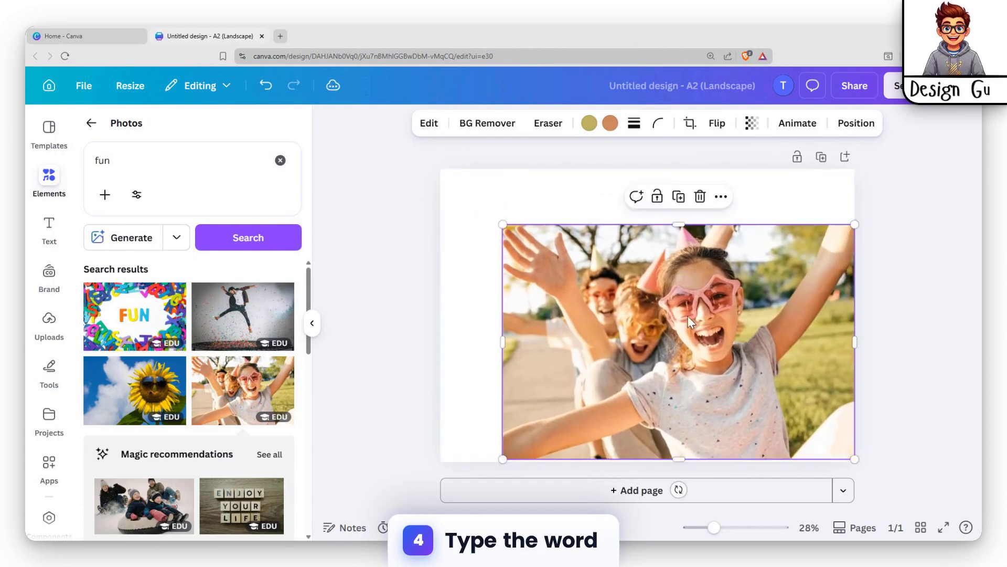
pyautogui.moveTo(492, 222); pyautogui.dragTo(435, 168)
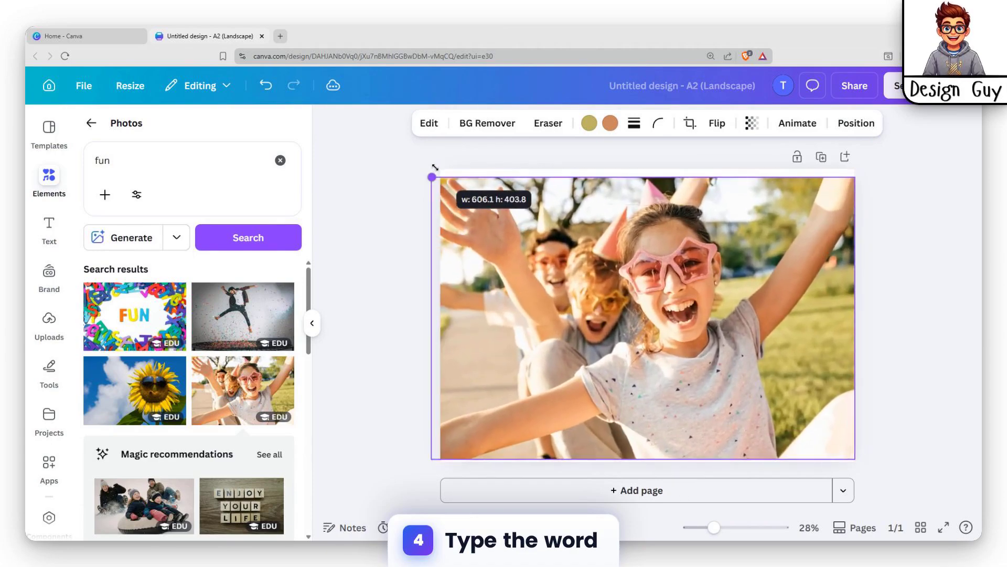
pyautogui.moveTo(640, 176); pyautogui.dragTo(644, 171)
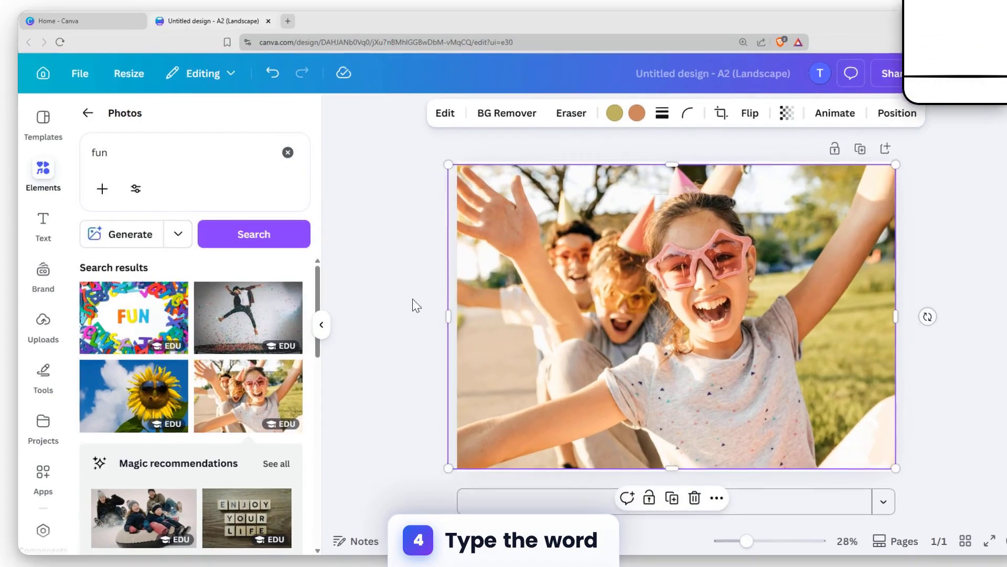
pyautogui.click(387, 301)
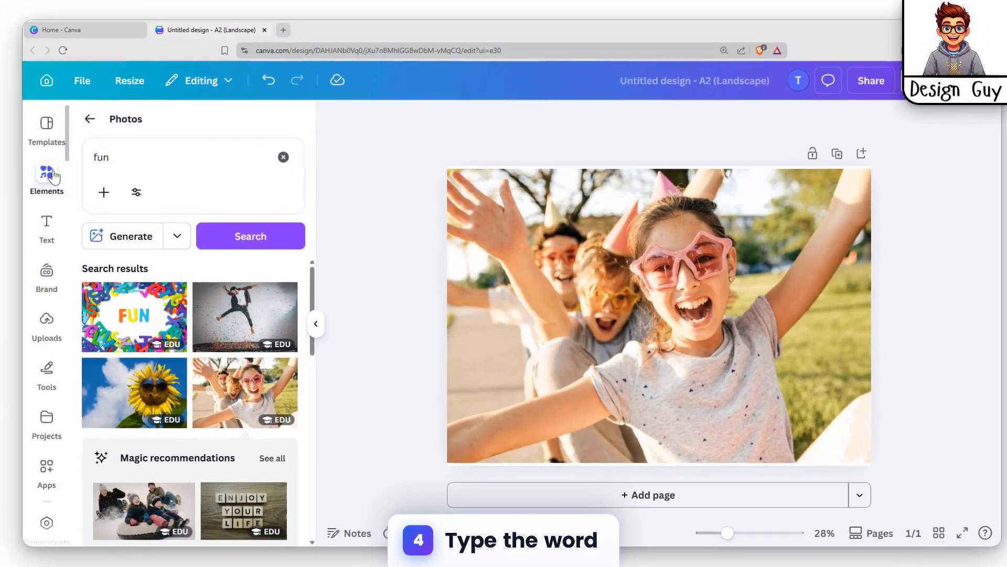
pyautogui.click(124, 133)
pyautogui.click(282, 162)
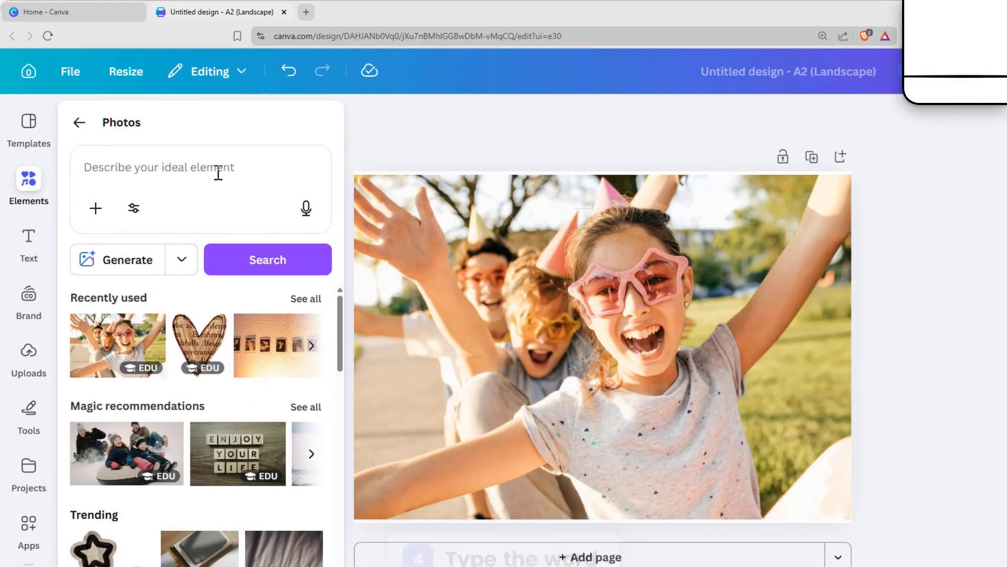
pyautogui.write('f')
pyautogui.press('Return')
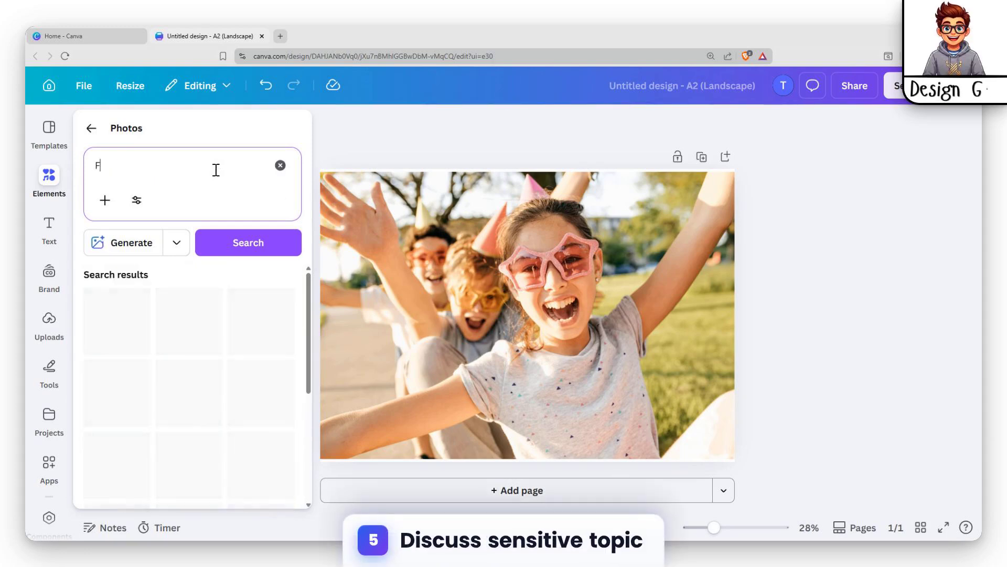
# - Search all elements for "F" and place the first F-shaped letter frame on the left part of the photo
pyautogui.click(91, 128)
pyautogui.click(141, 159)
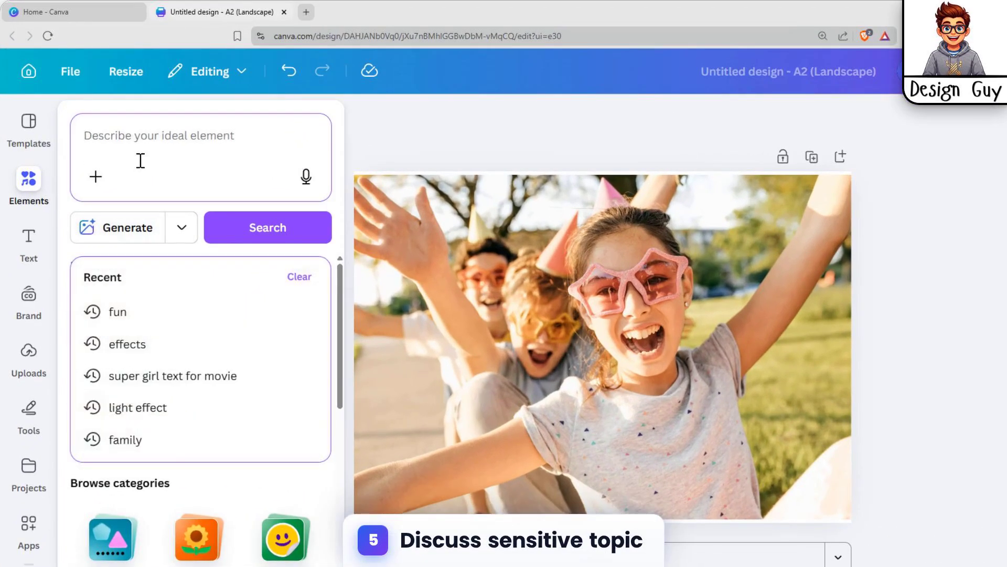
pyautogui.write('f')
pyautogui.press('Return')
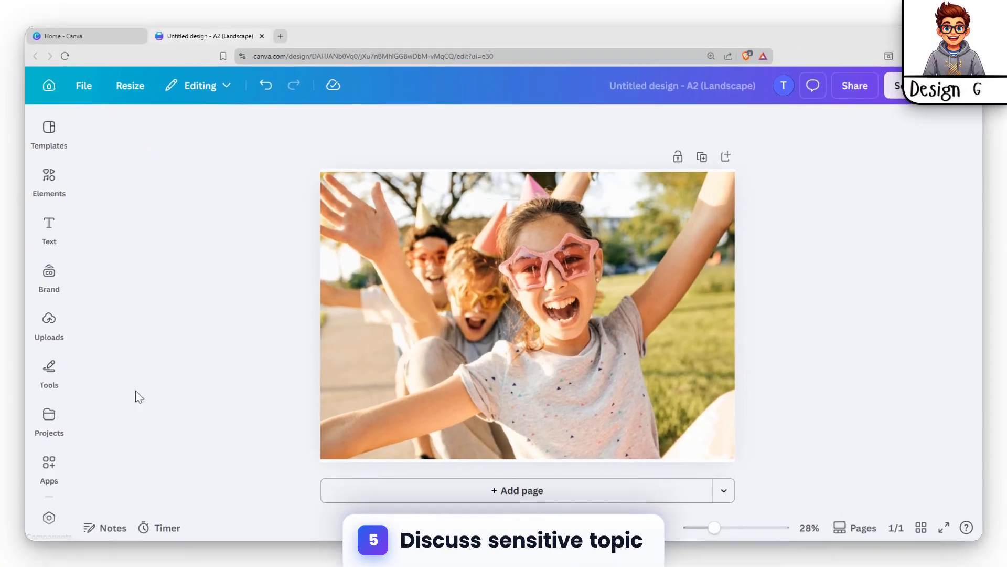
pyautogui.moveTo(32, 187)
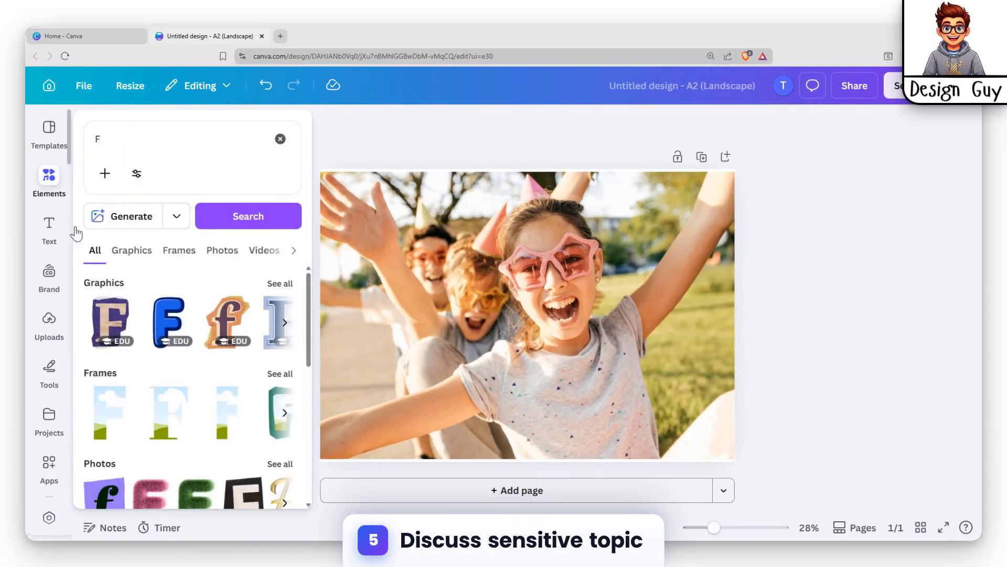
pyautogui.click(108, 405)
pyautogui.moveTo(519, 336); pyautogui.dragTo(419, 341)
# - Search elements for "U" and place the first U-shaped letter frame directly beside the F, aligned with it
pyautogui.moveTo(48, 169)
pyautogui.click(105, 131)
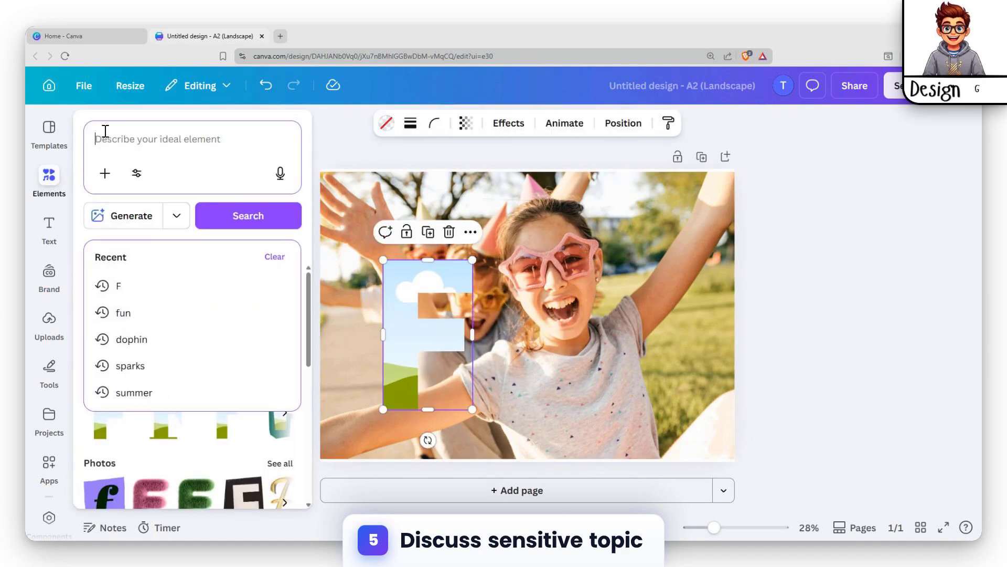
pyautogui.press('Return')
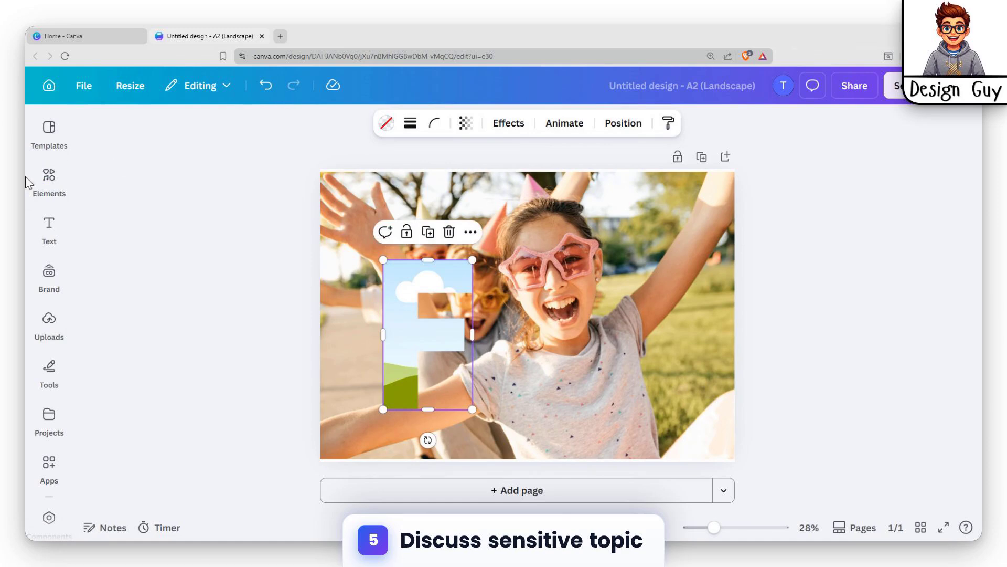
pyautogui.click(47, 181)
pyautogui.click(103, 401)
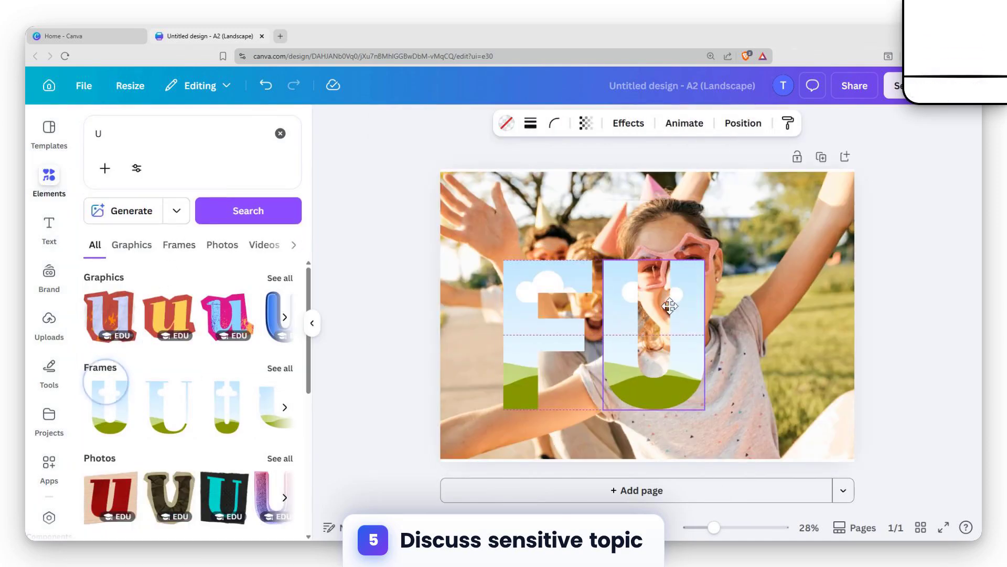
# - Search elements for "N" and place the first N-shaped letter frame after the U to complete the word FUN
pyautogui.click(108, 149)
pyautogui.press('BackSpace')
pyautogui.write('N')
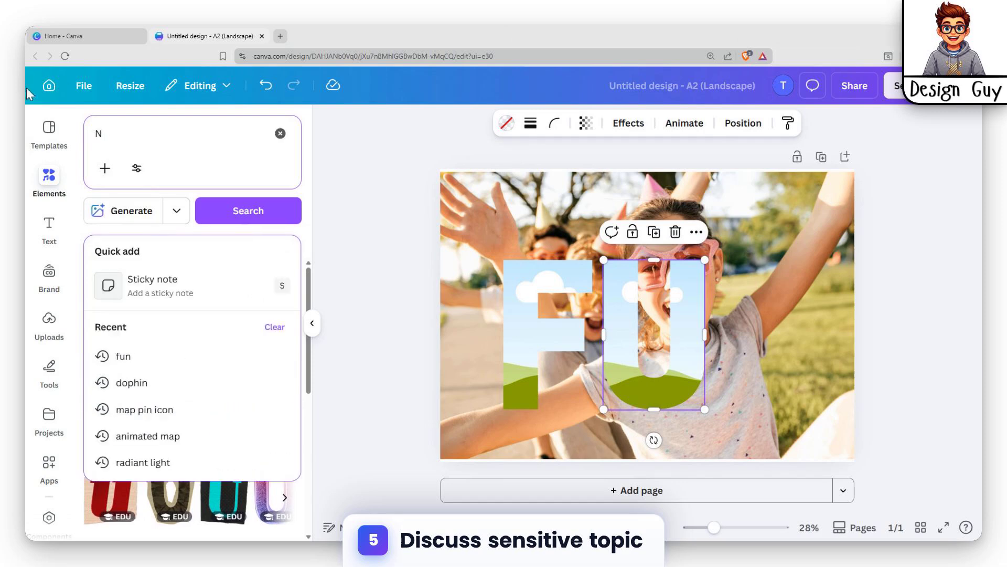
pyautogui.press('Return')
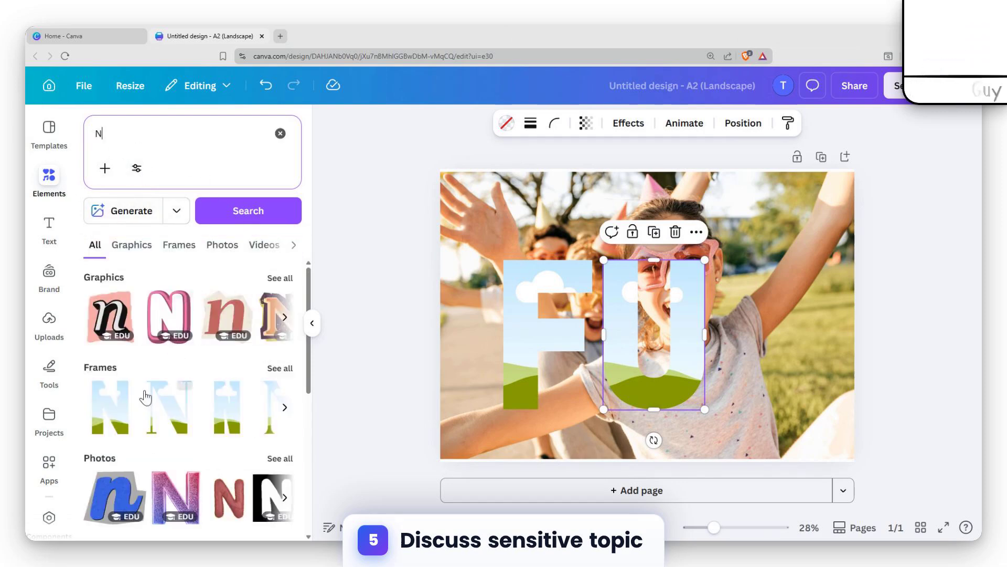
pyautogui.click(111, 401)
pyautogui.moveTo(607, 344); pyautogui.dragTo(737, 363)
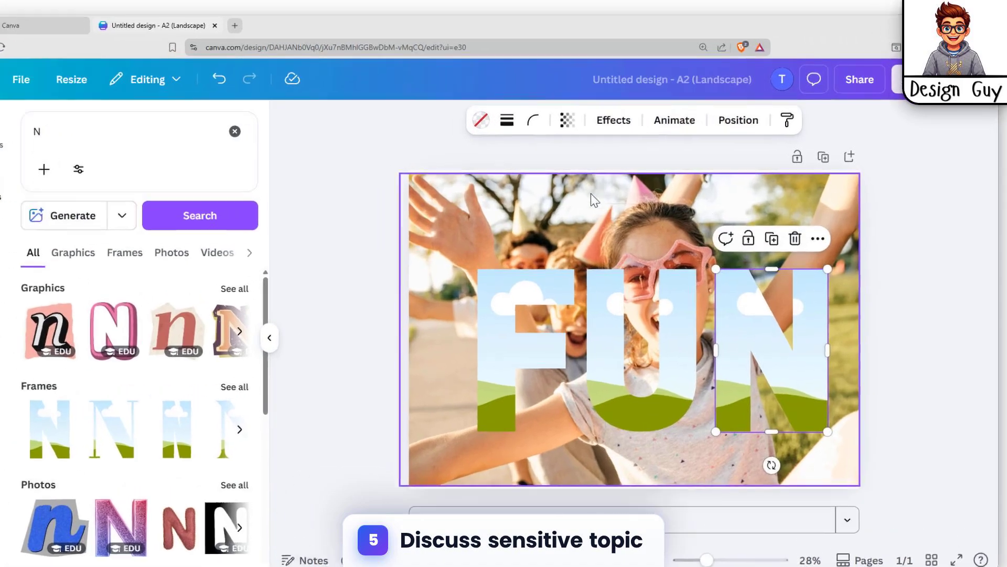
# - Reposition the background photo behind the FUN letters and resize it to about 615.5 by 420 to cover the page
pyautogui.click(593, 199)
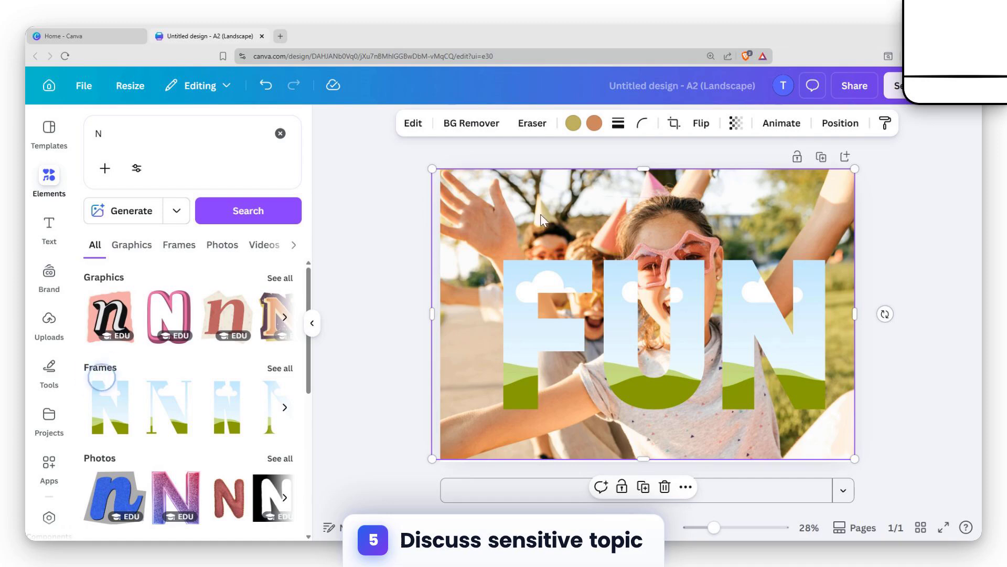
pyautogui.moveTo(470, 227); pyautogui.dragTo(482, 231)
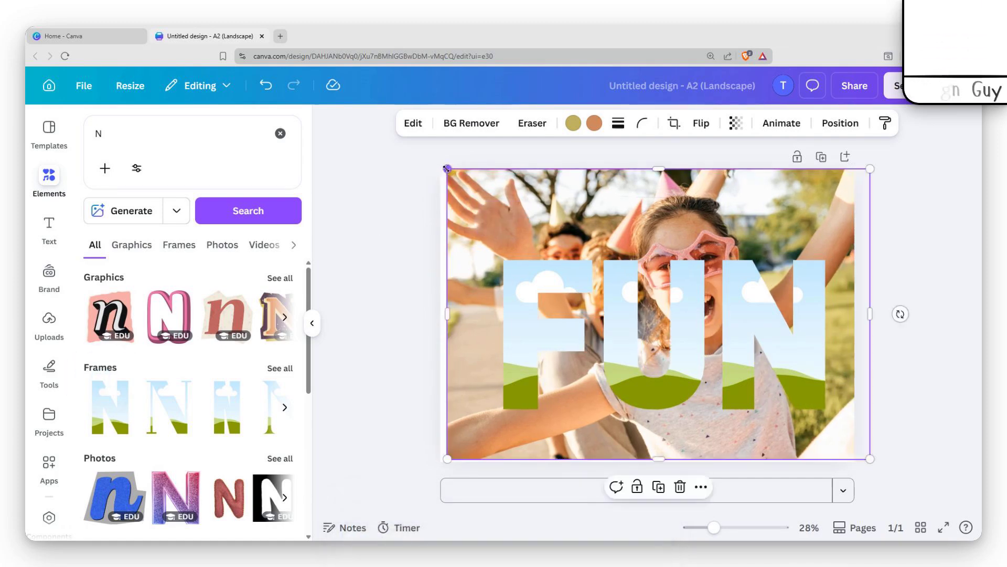
pyautogui.moveTo(447, 169); pyautogui.dragTo(447, 167)
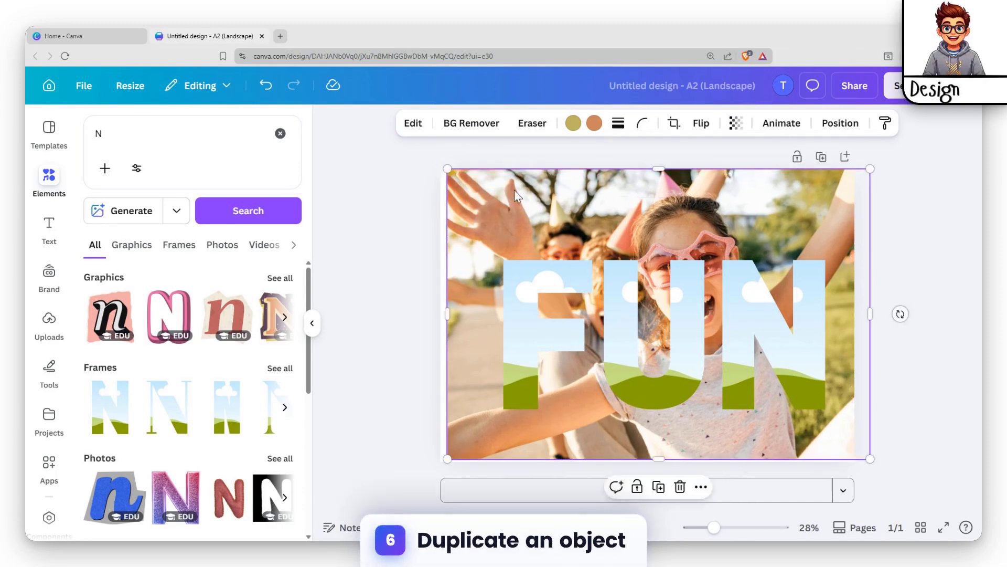
pyautogui.moveTo(515, 191)
pyautogui.mouseDown()
pyautogui.moveTo(507, 198)
pyautogui.moveTo(516, 178)
pyautogui.mouseUp()
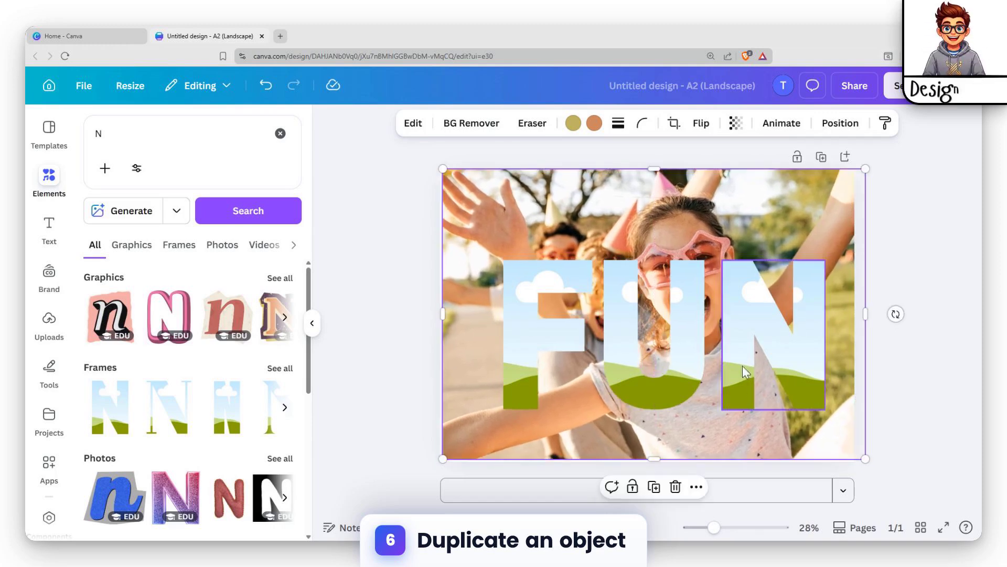
pyautogui.moveTo(863, 460); pyautogui.dragTo(866, 465)
pyautogui.click(863, 472)
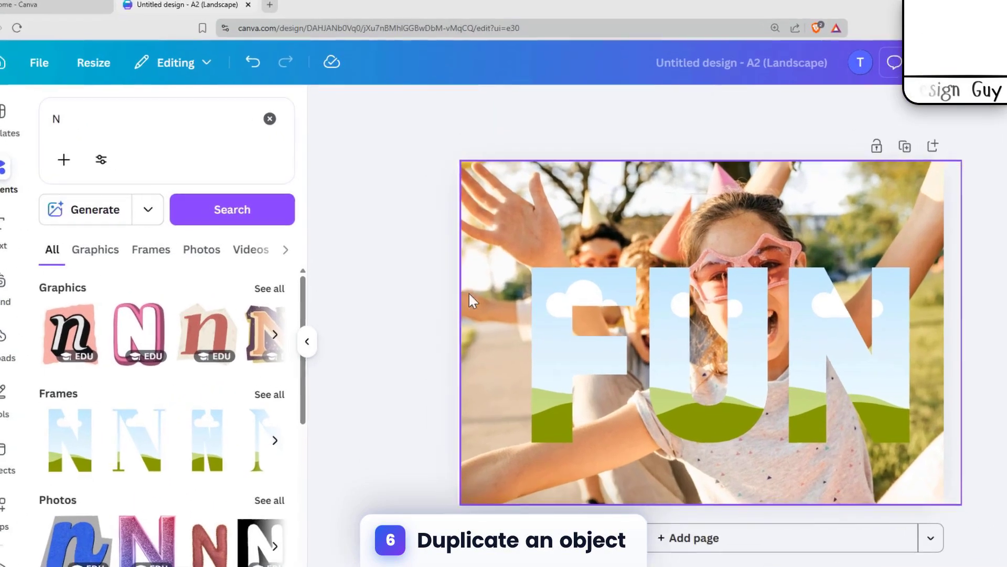
pyautogui.click(468, 295)
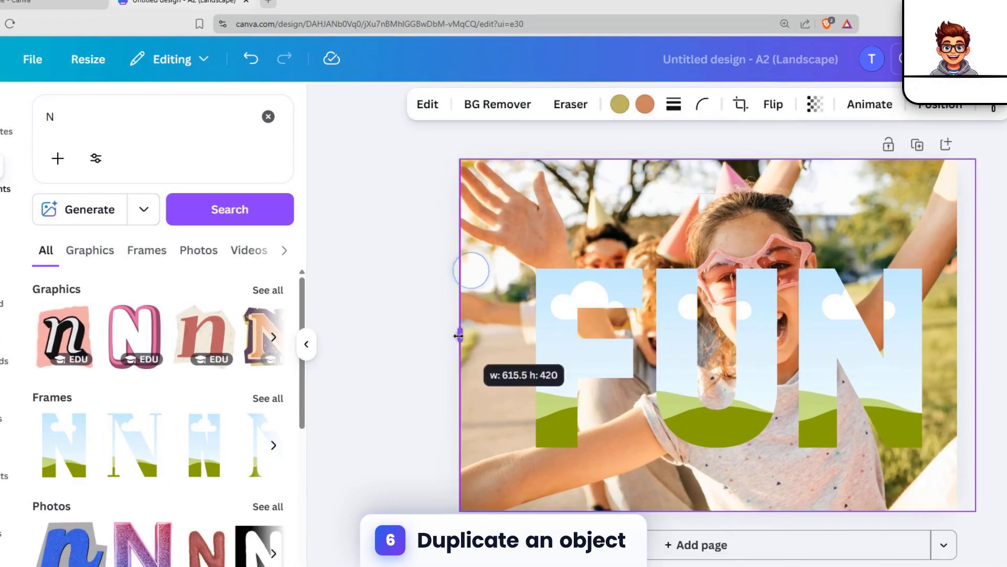
pyautogui.moveTo(459, 336); pyautogui.dragTo(459, 336)
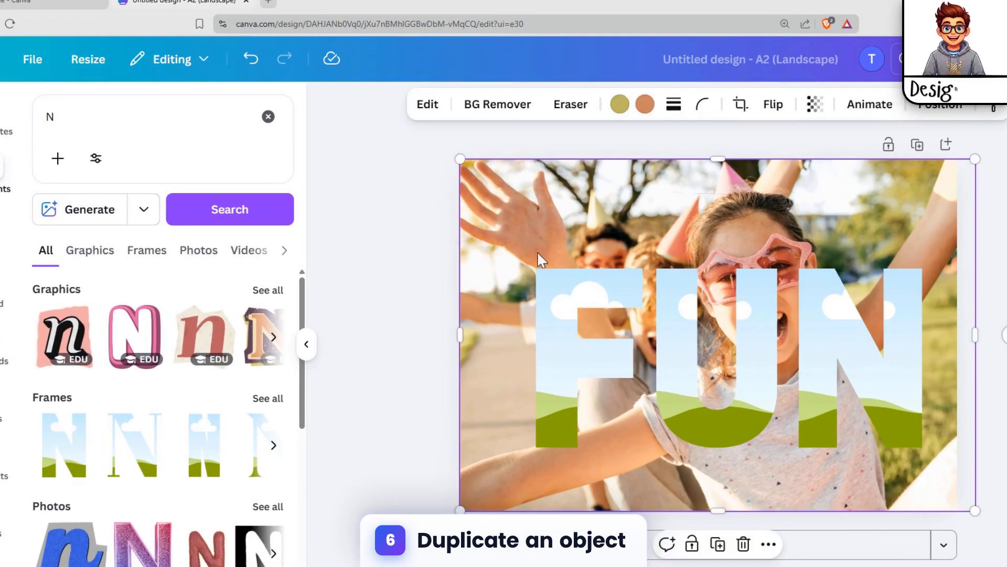
pyautogui.click(442, 527)
# - Duplicate the background photo and drop the copy into the F letter frame
pyautogui.click(615, 213)
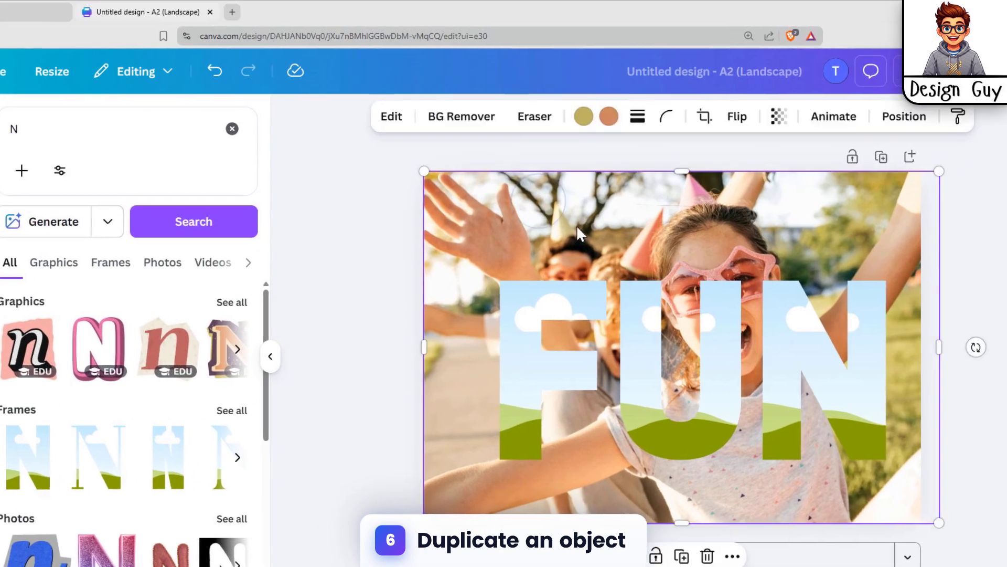
pyautogui.hotkey('ctrl', 'd')
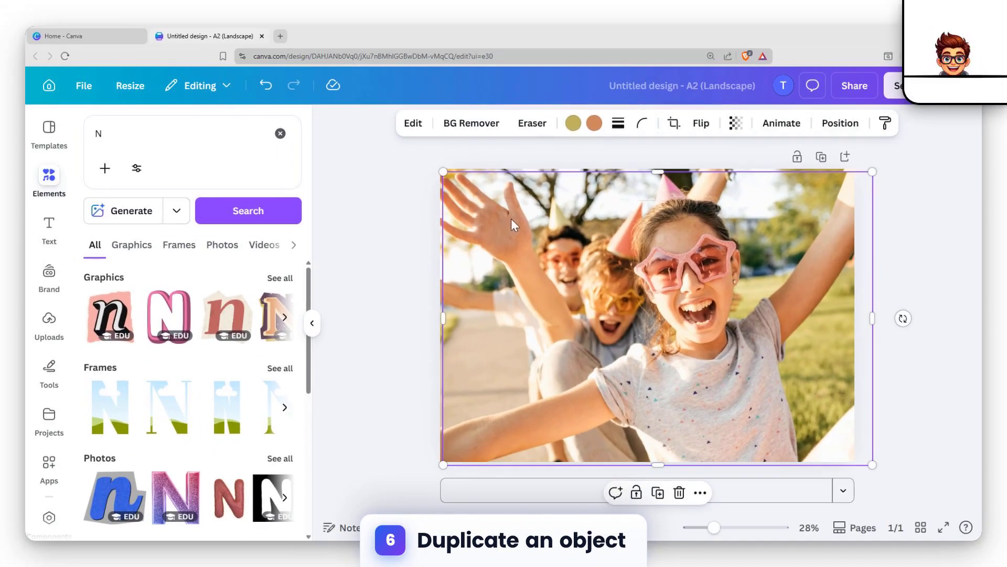
pyautogui.moveTo(514, 221); pyautogui.dragTo(546, 323)
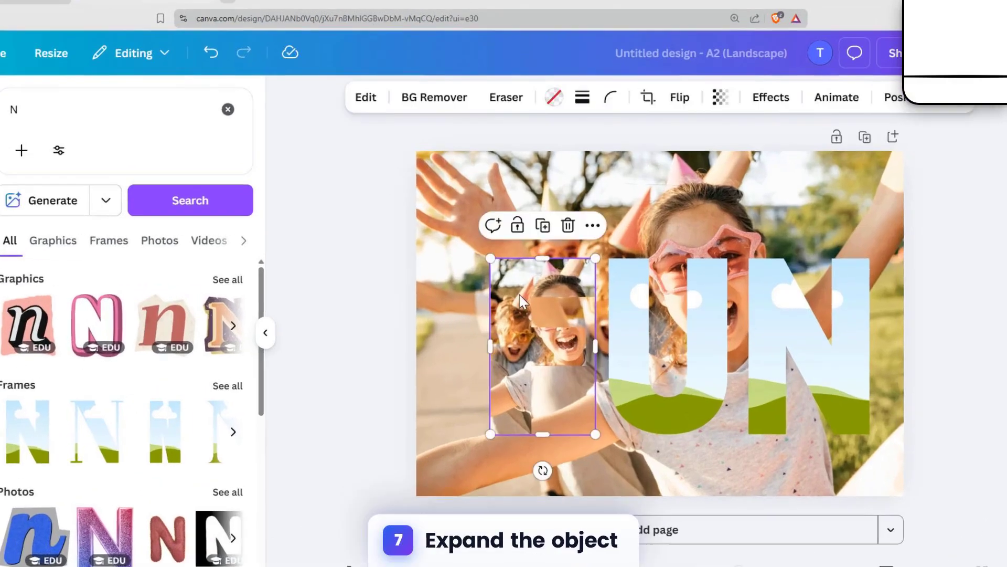
# - Enlarge and reposition the photo inside the F frame until it lines up with the background photo, and apply the crop
pyautogui.doubleClick(521, 302)
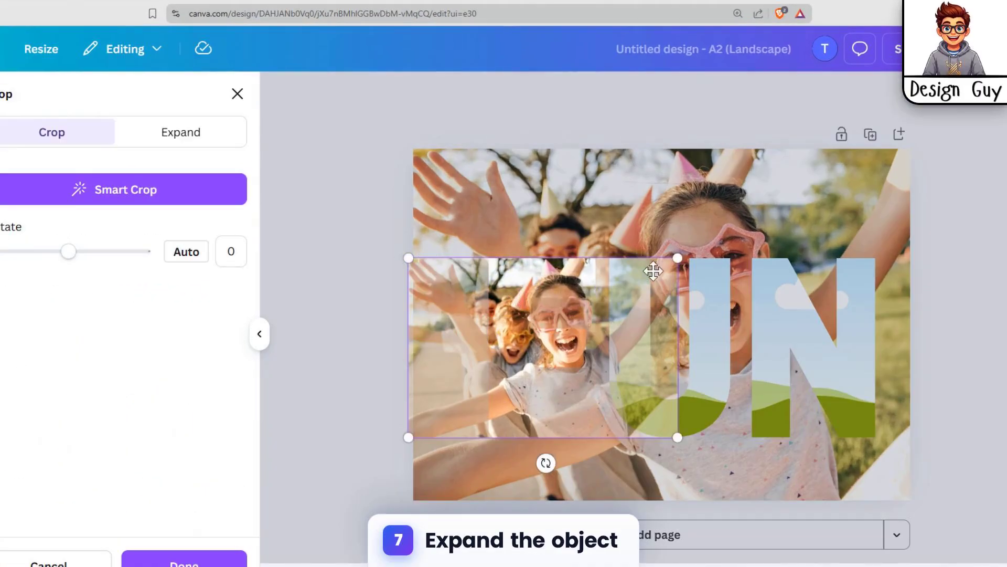
pyautogui.moveTo(677, 258); pyautogui.dragTo(920, 171)
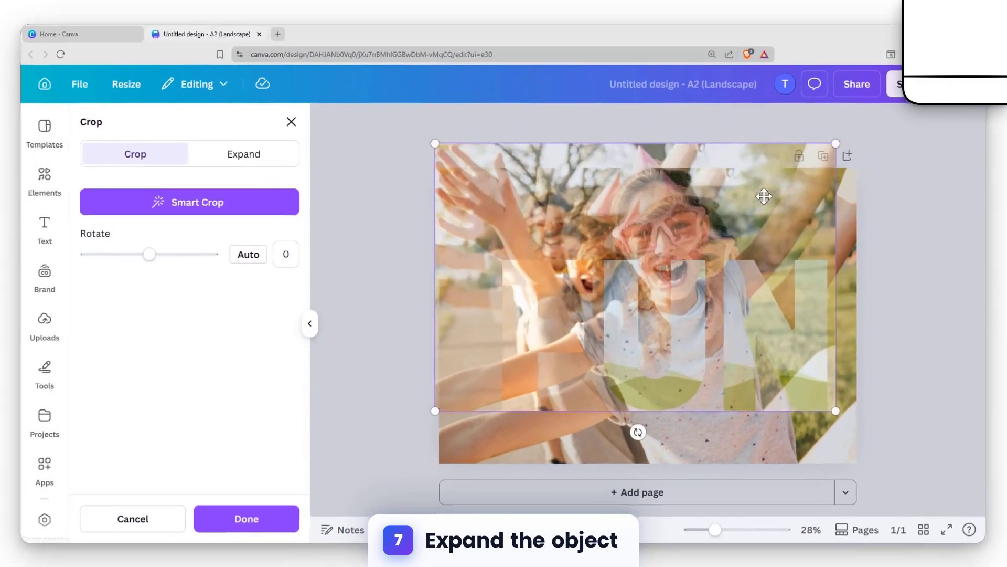
pyautogui.moveTo(801, 181); pyautogui.dragTo(800, 233)
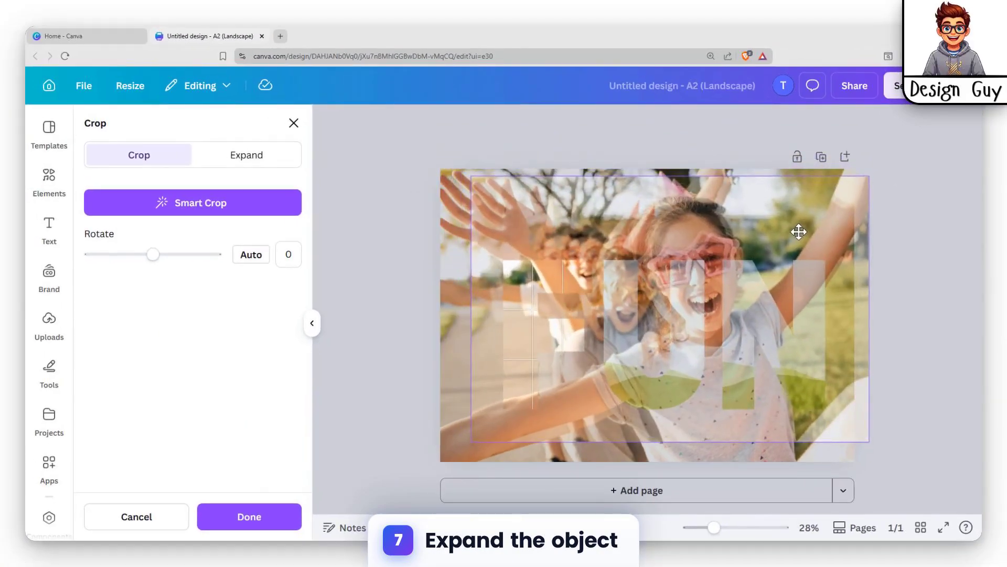
pyautogui.moveTo(470, 178); pyautogui.dragTo(453, 165)
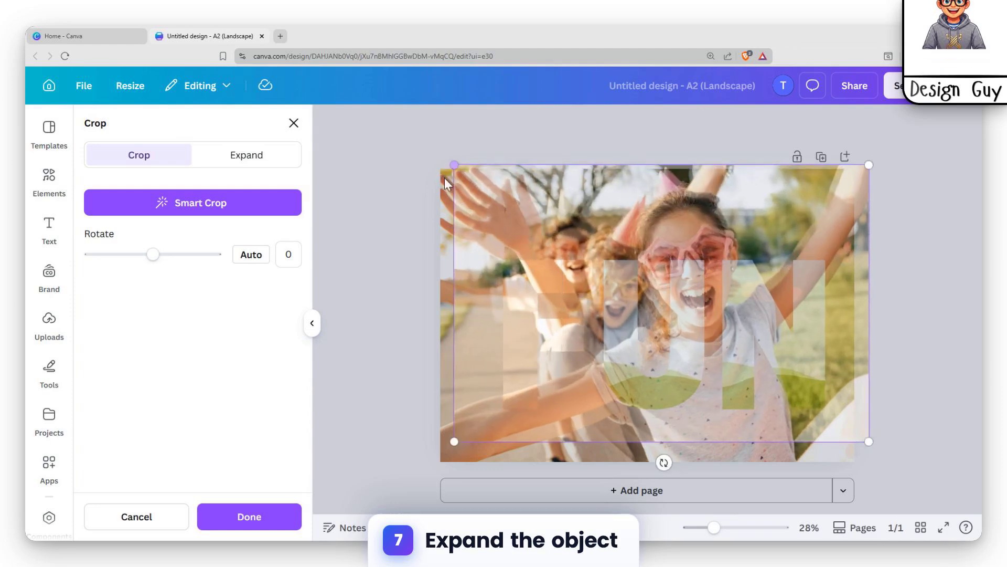
pyautogui.moveTo(513, 196); pyautogui.dragTo(497, 201)
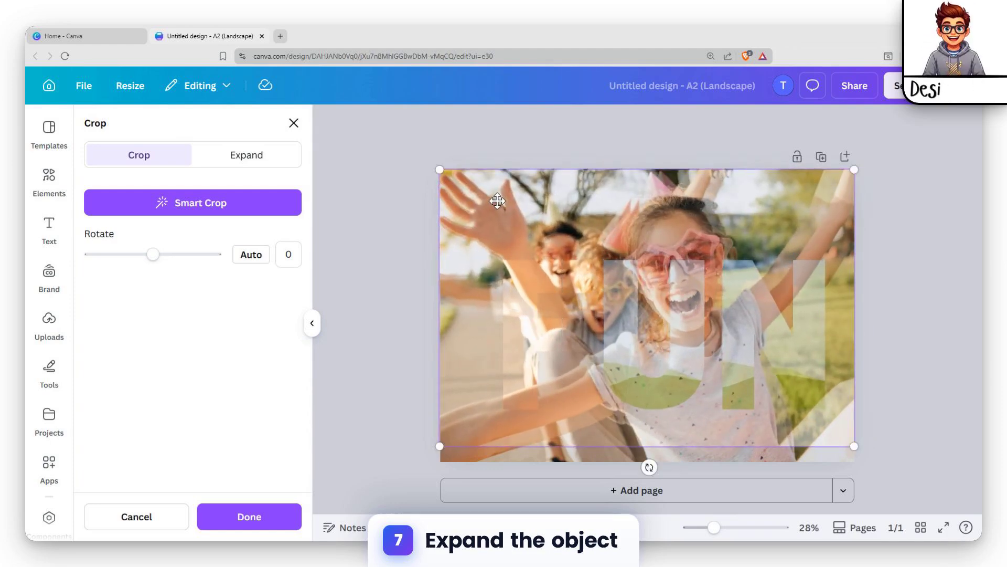
pyautogui.moveTo(854, 446); pyautogui.dragTo(880, 462)
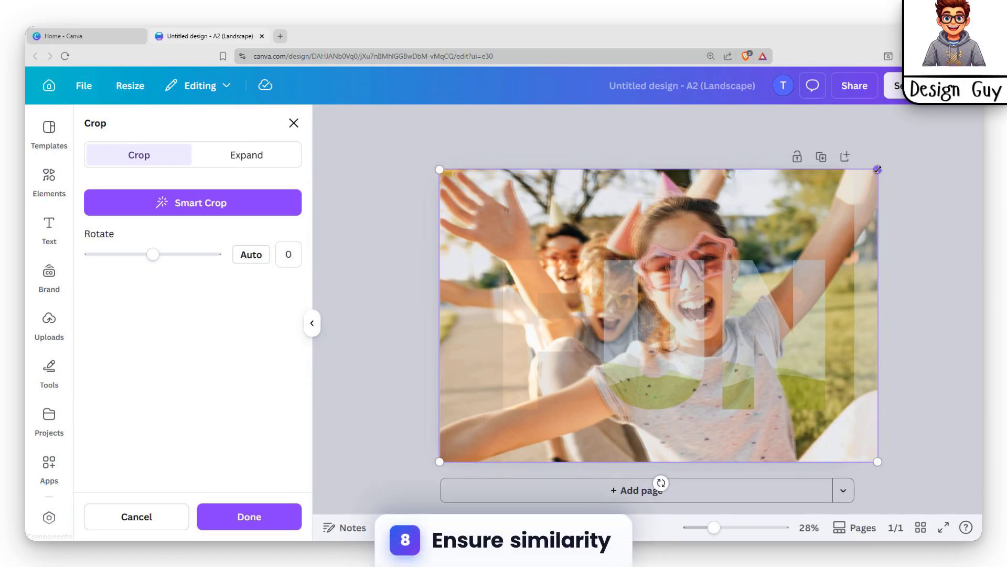
pyautogui.moveTo(877, 170); pyautogui.dragTo(879, 167)
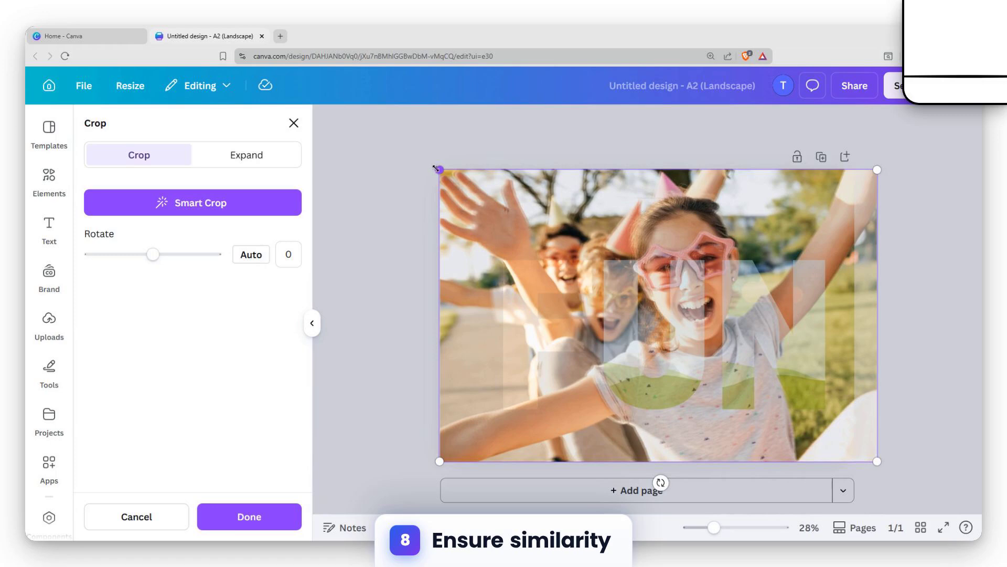
pyautogui.moveTo(435, 168); pyautogui.dragTo(434, 167)
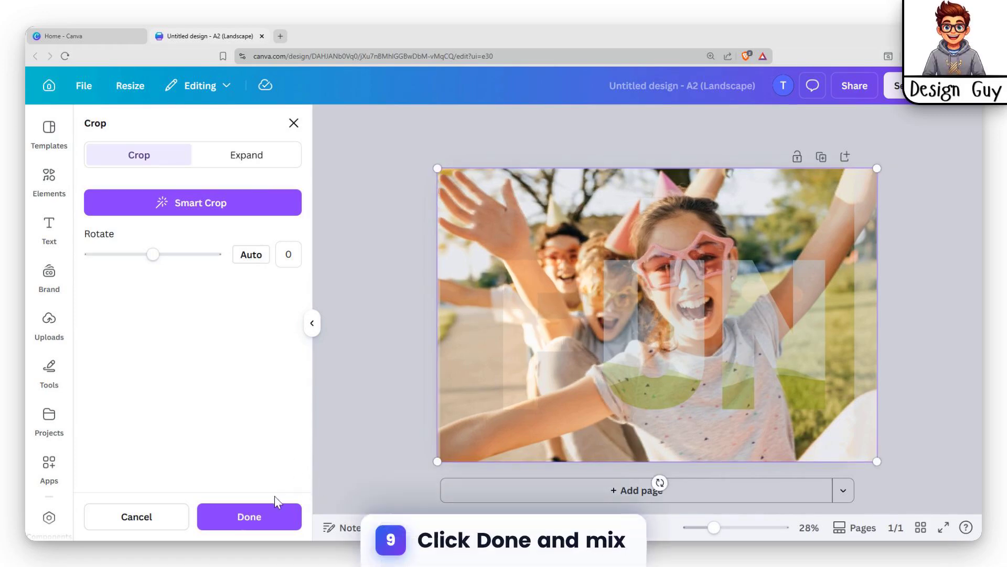
pyautogui.click(250, 519)
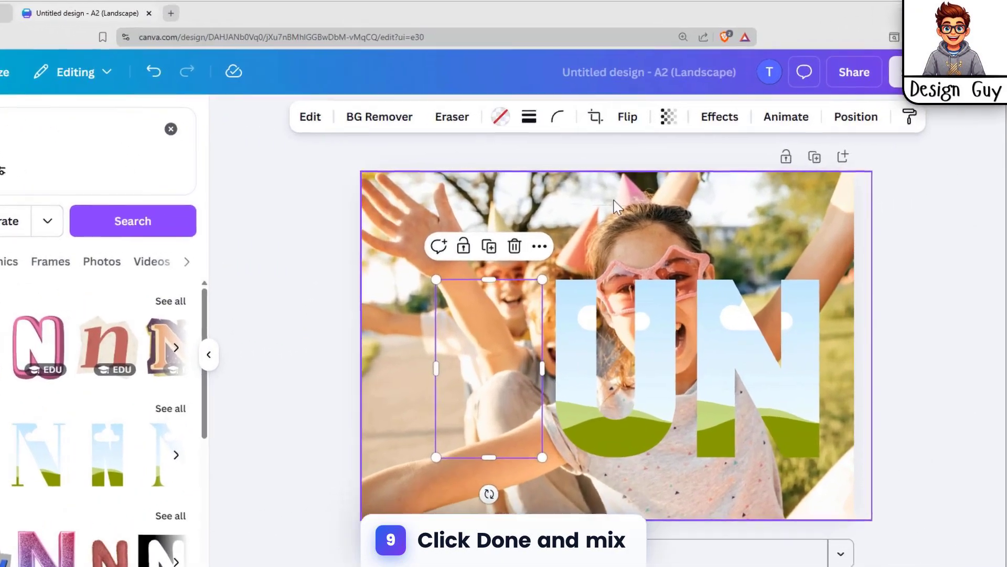
# - Duplicate the background photo and drop the copy into the U letter frame
pyautogui.click(684, 182)
pyautogui.hotkey('ctrl', 'd')
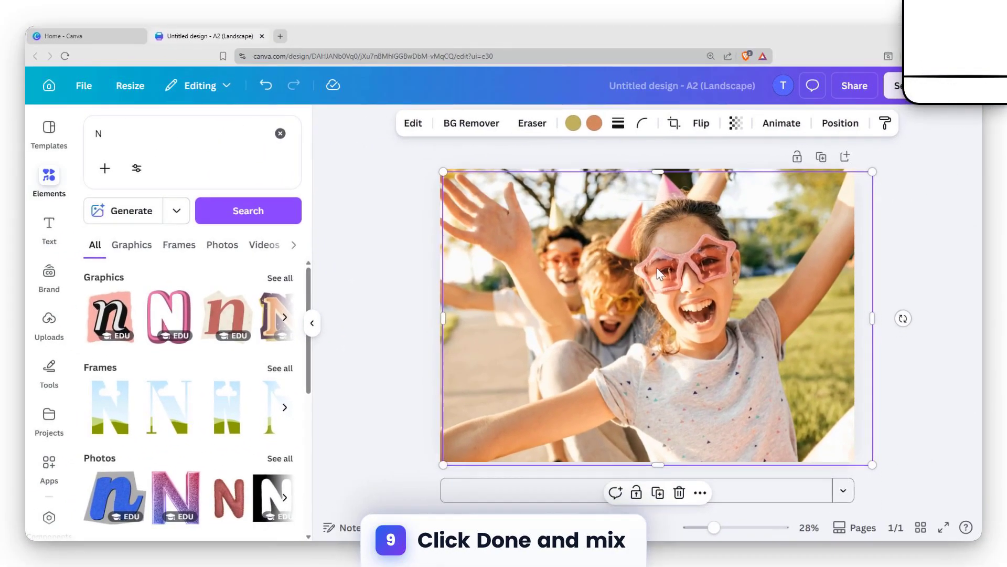
pyautogui.moveTo(616, 291); pyautogui.dragTo(609, 373)
pyautogui.moveTo(651, 338); pyautogui.dragTo(622, 318)
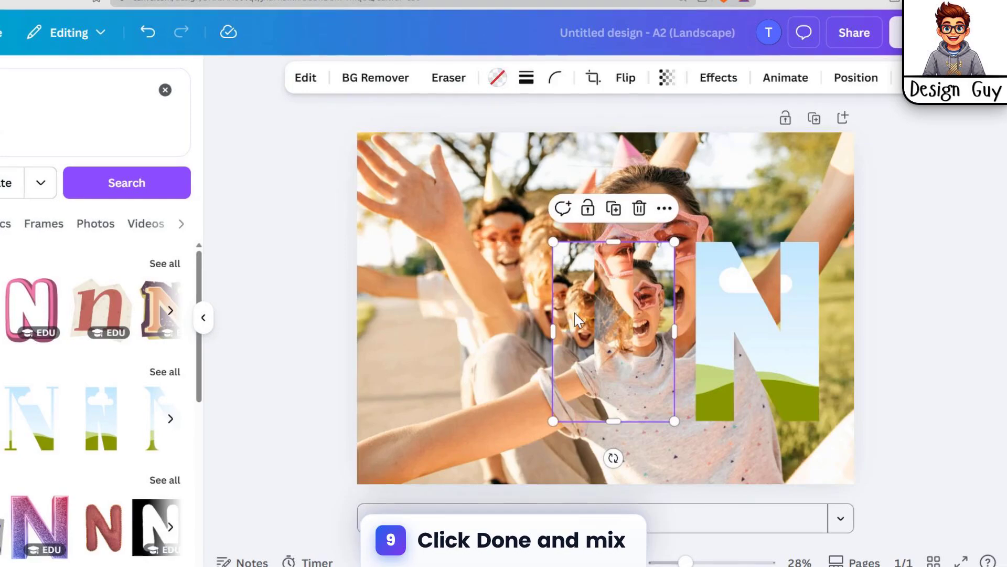
# - Enlarge and reposition the photo inside the U frame until it lines up with the background photo, and apply the crop
pyautogui.doubleClick(617, 308)
pyautogui.moveTo(480, 241); pyautogui.dragTo(333, 144)
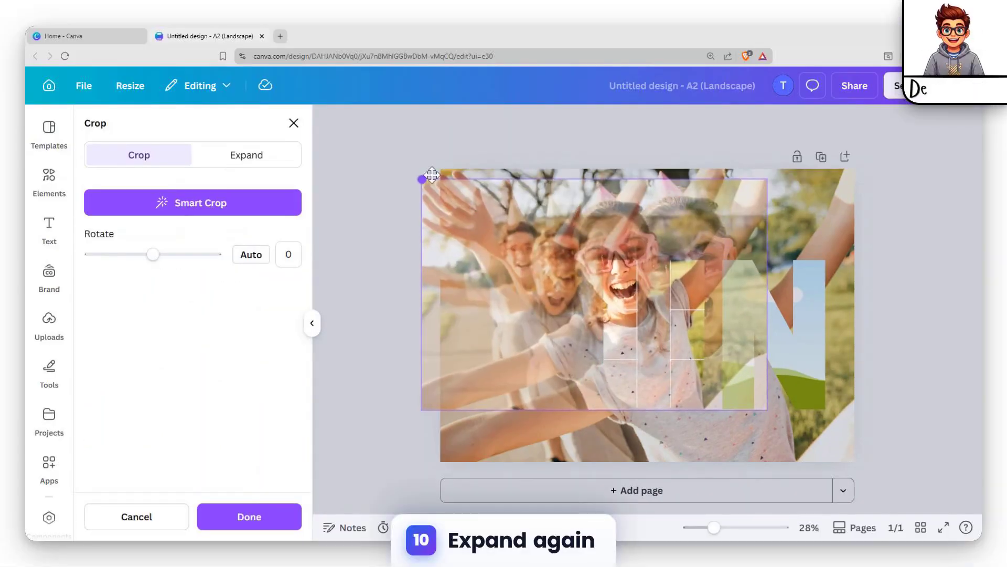
pyautogui.moveTo(767, 179); pyautogui.dragTo(843, 128)
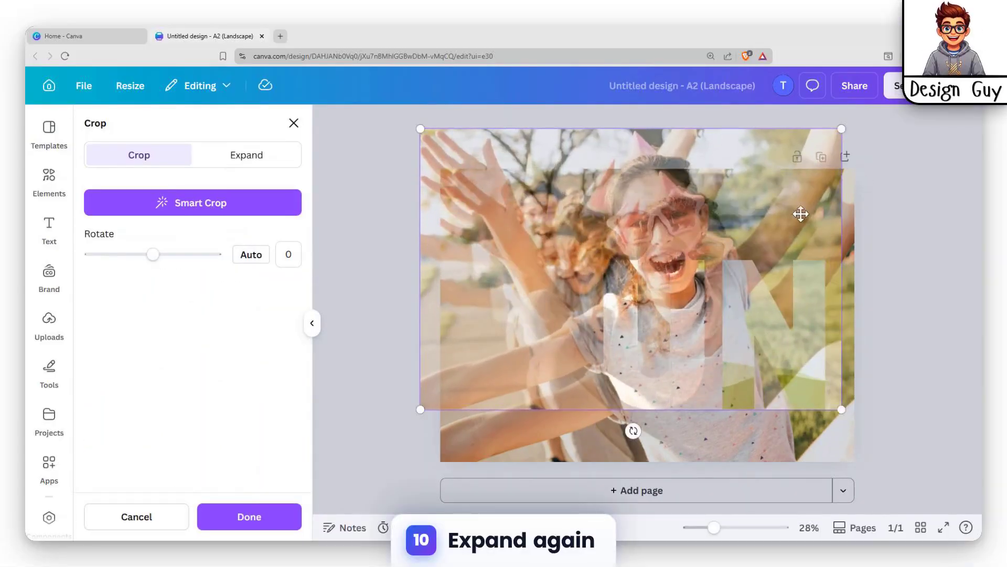
pyautogui.moveTo(767, 224); pyautogui.dragTo(779, 276)
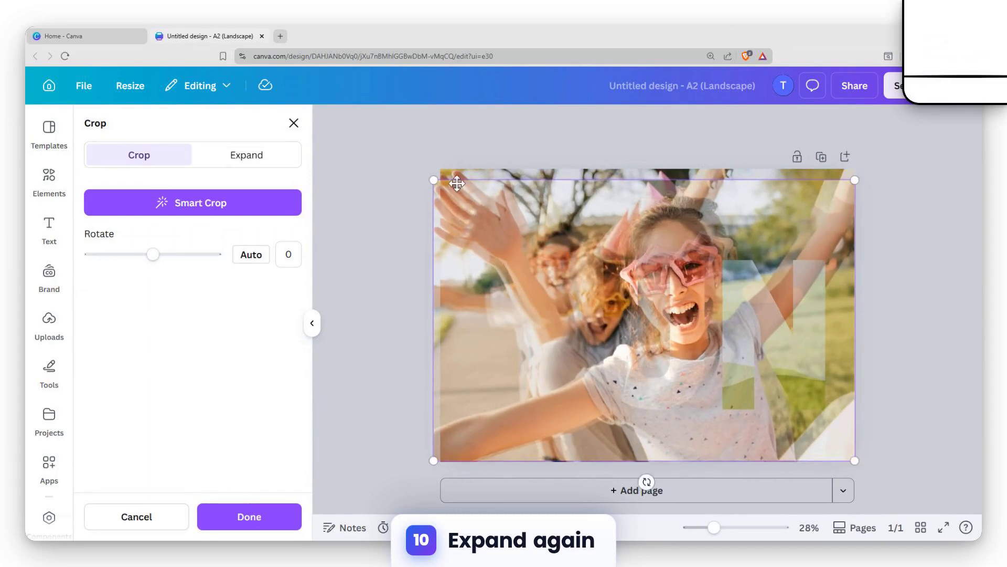
pyautogui.moveTo(434, 181); pyautogui.dragTo(400, 158)
pyautogui.moveTo(519, 198); pyautogui.dragTo(555, 211)
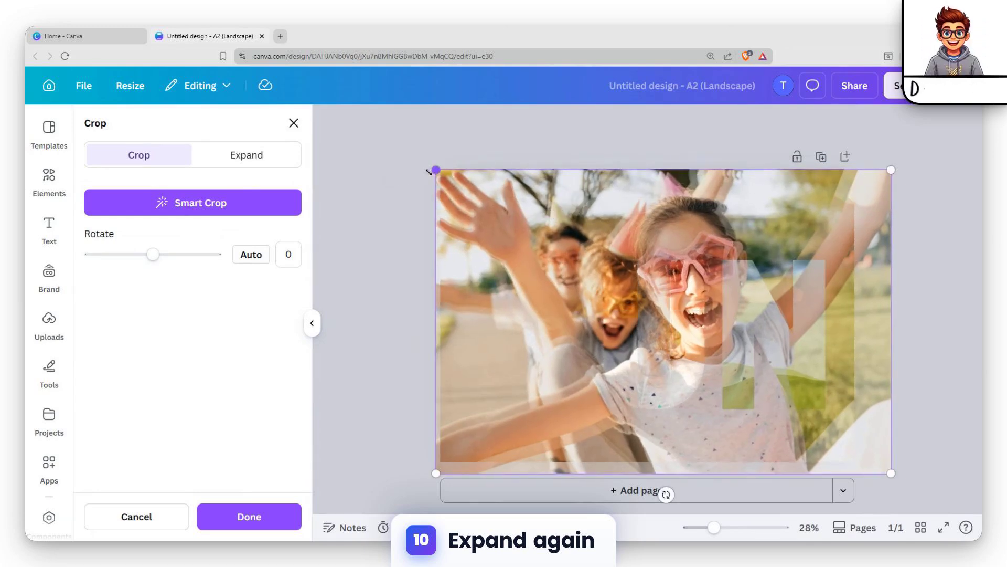
pyautogui.moveTo(434, 171); pyautogui.dragTo(428, 170)
pyautogui.moveTo(890, 472); pyautogui.dragTo(878, 465)
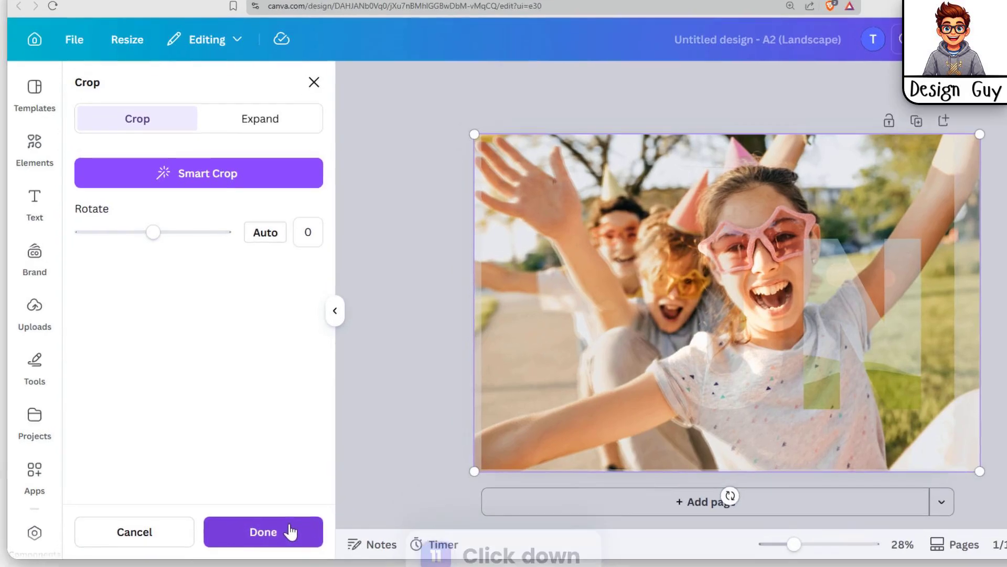
pyautogui.click(286, 522)
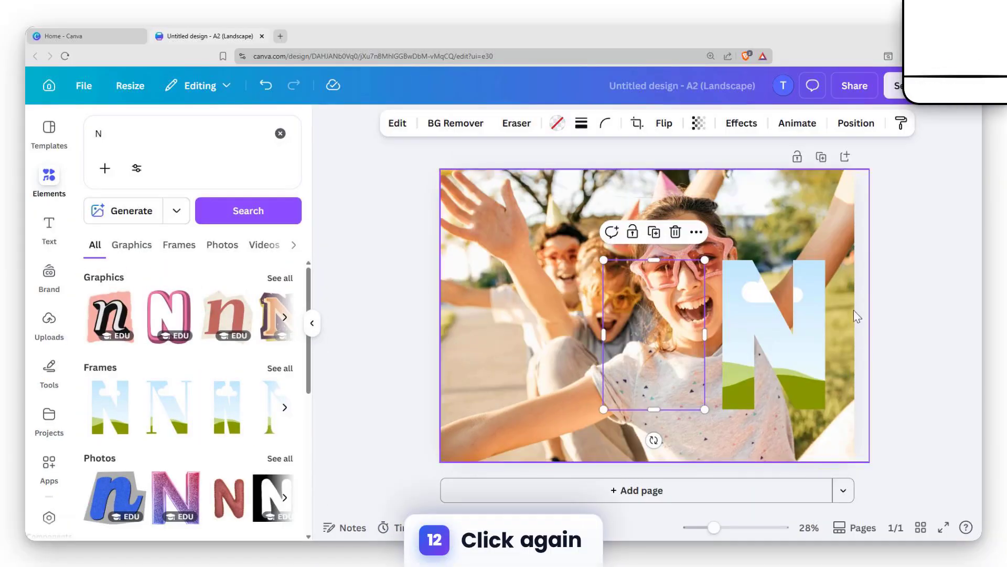
# - Fill the N letter frame with another copy of the background photo, scaled and aligned to match the background
pyautogui.click(881, 251)
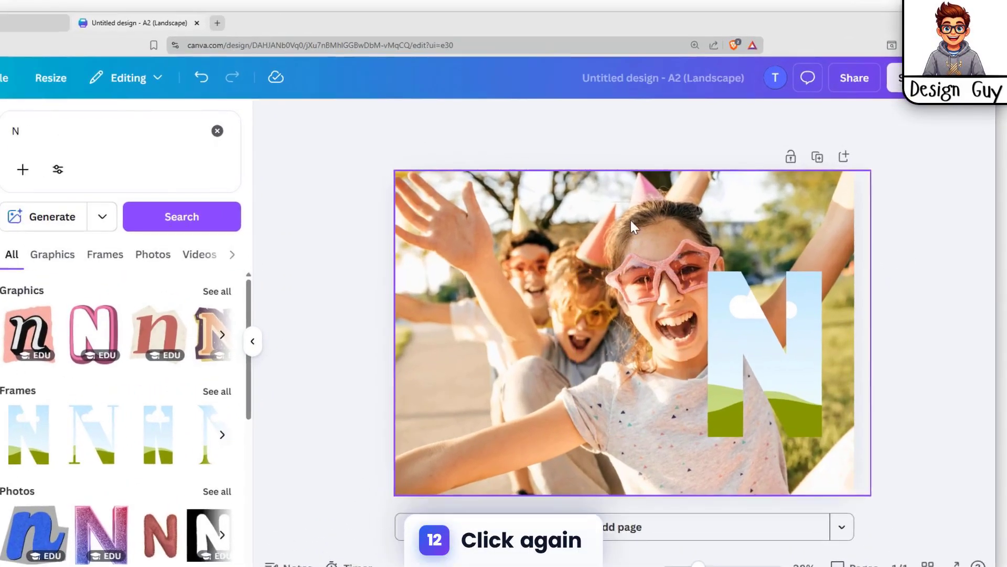
pyautogui.click(734, 204)
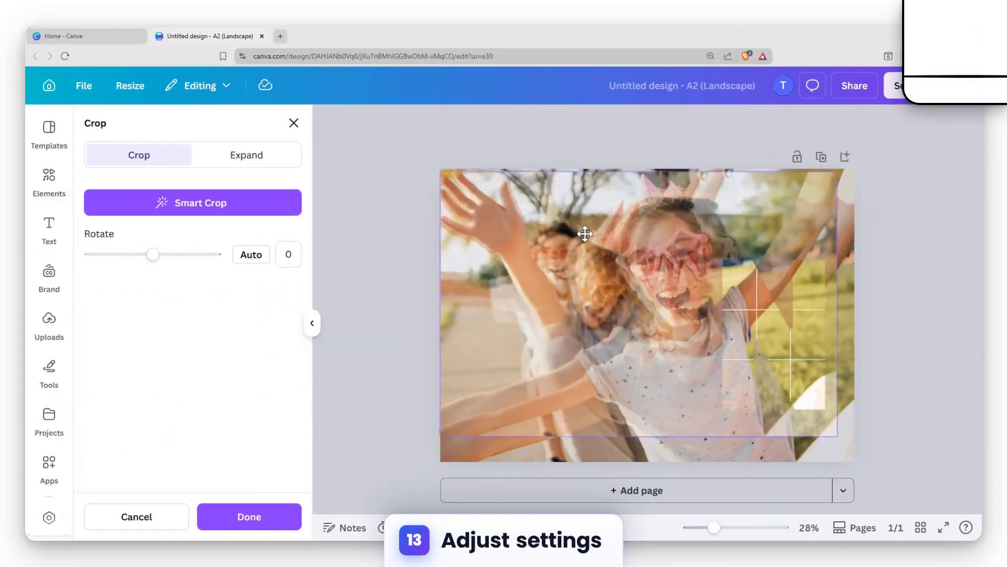
pyautogui.moveTo(854, 461); pyautogui.dragTo(834, 431)
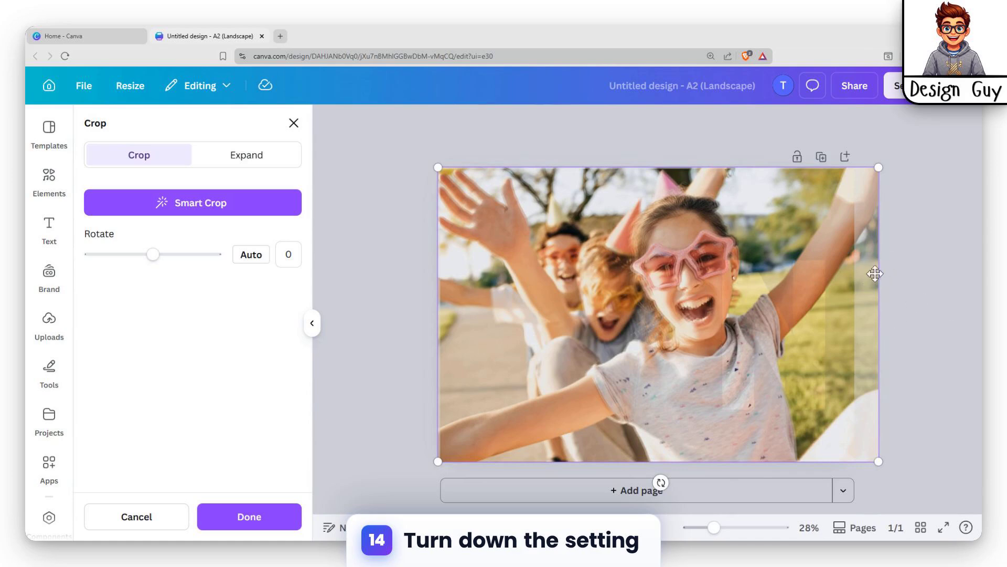
pyautogui.click(249, 517)
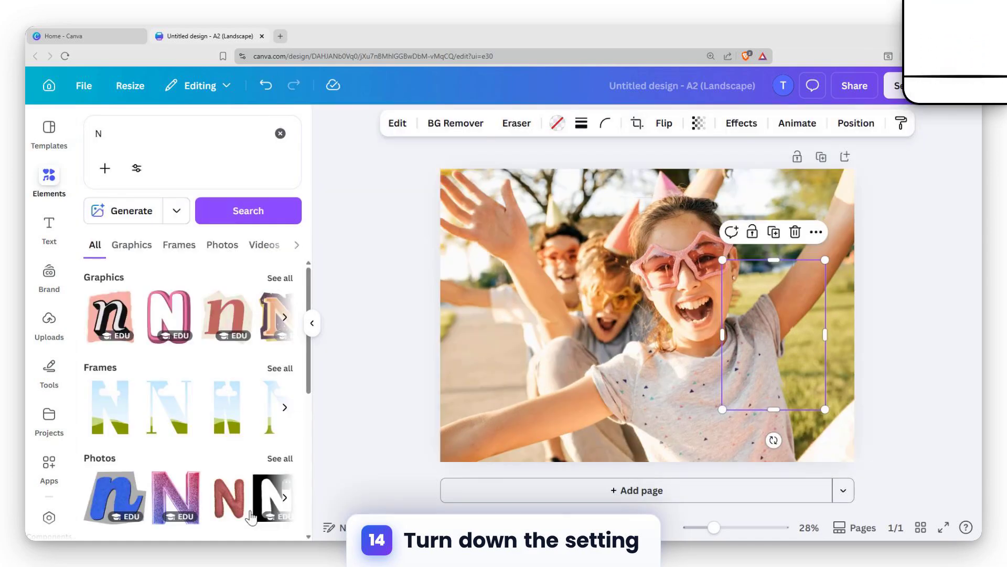
# - Crop the background photo slightly at its top edge and crop its bottom edge up to just above the FUN letters
pyautogui.click(894, 200)
pyautogui.click(787, 340)
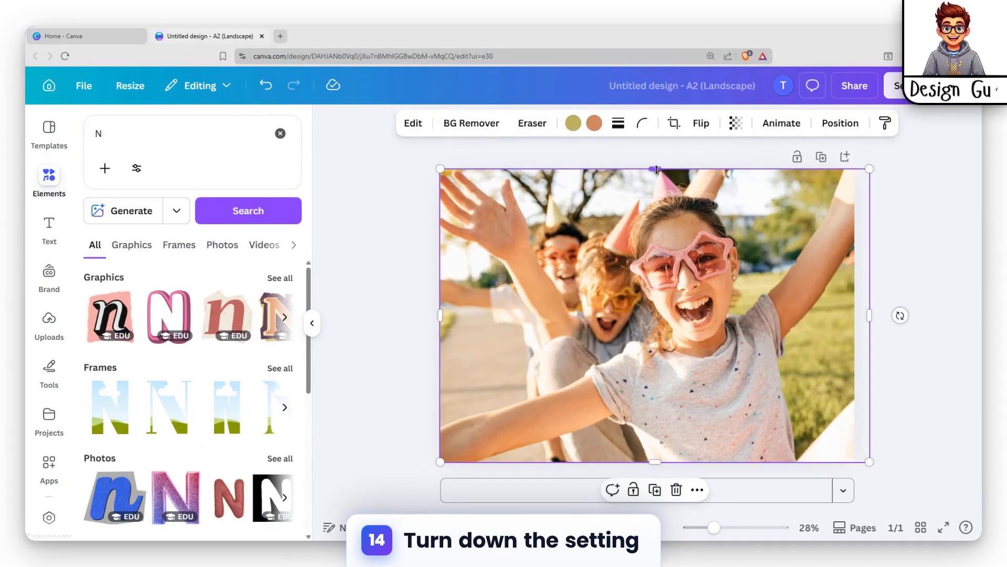
pyautogui.moveTo(657, 169)
pyautogui.mouseDown()
pyautogui.moveTo(650, 444)
pyautogui.moveTo(647, 269)
pyautogui.moveTo(638, 324)
pyautogui.moveTo(648, 173)
pyautogui.mouseUp()
pyautogui.moveTo(655, 461); pyautogui.dragTo(663, 343)
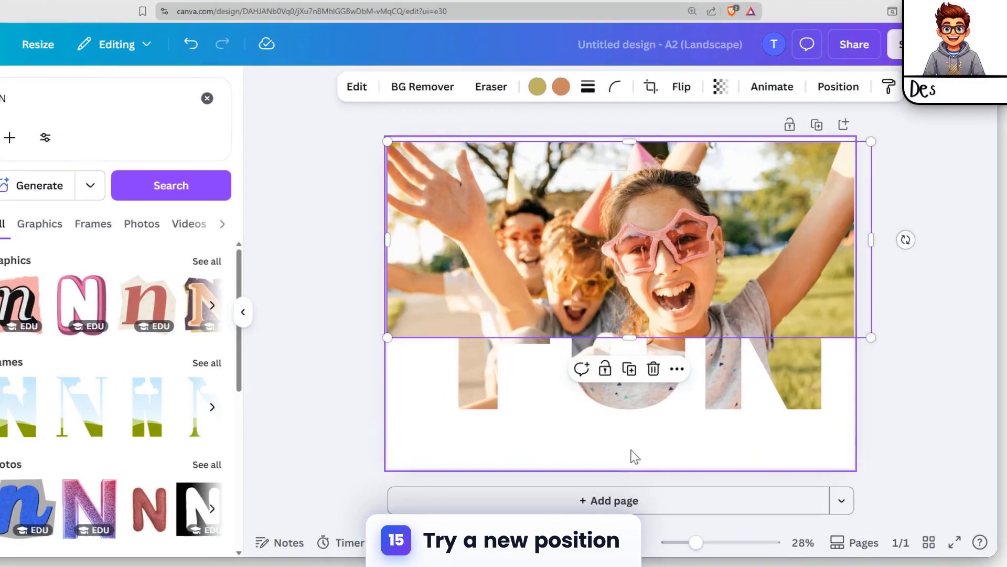
pyautogui.click(654, 437)
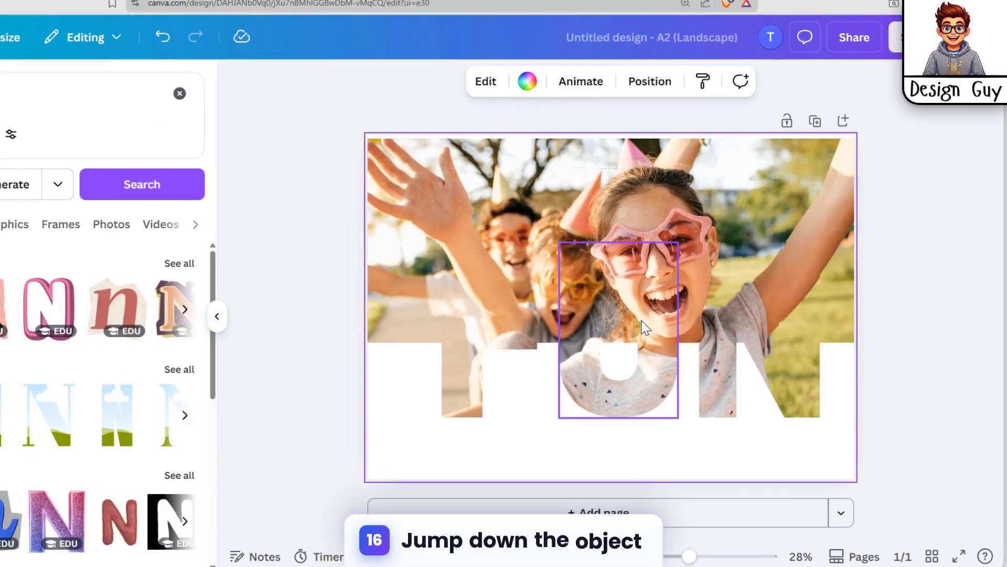
pyautogui.click(636, 289)
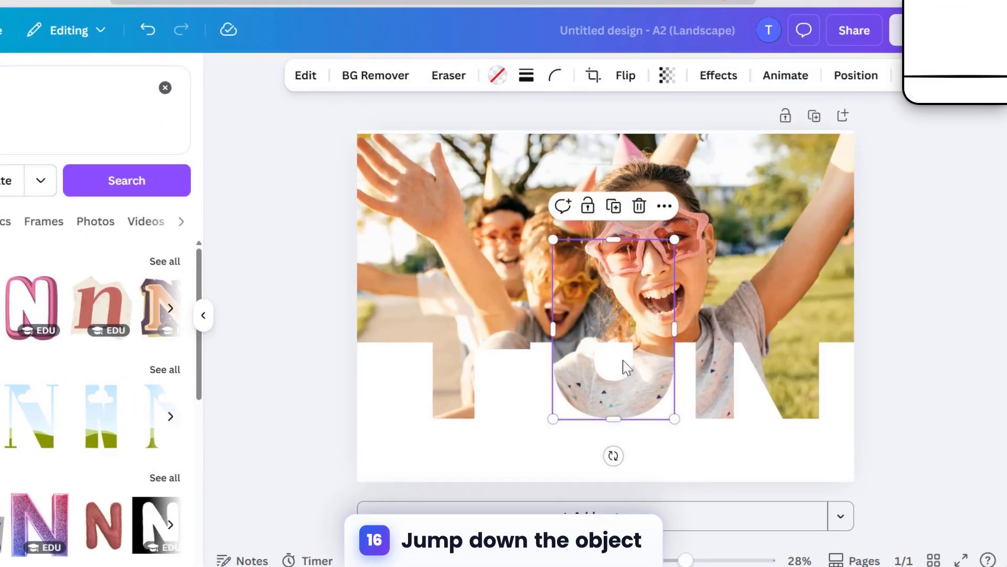
pyautogui.click(861, 305)
pyautogui.click(830, 297)
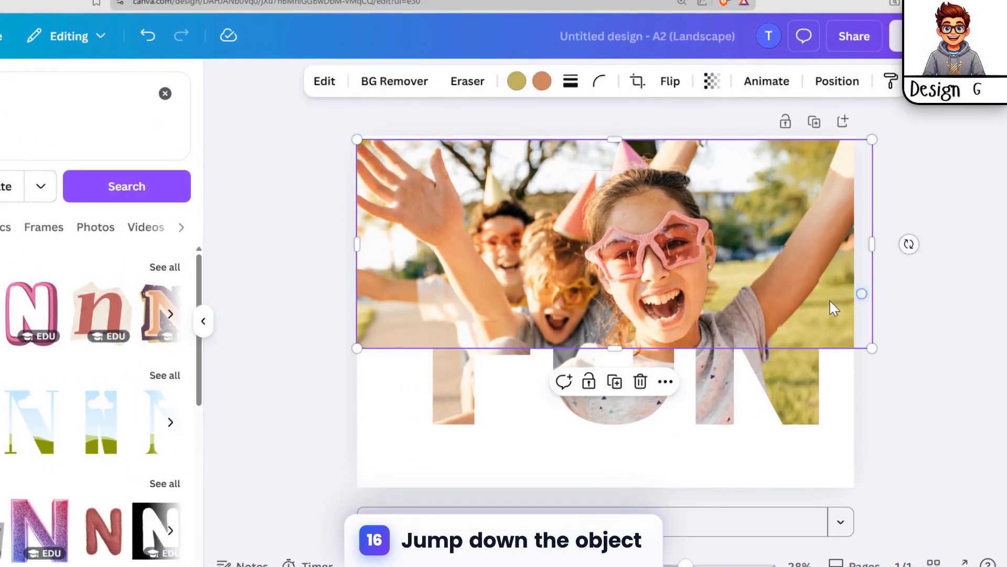
pyautogui.moveTo(617, 353); pyautogui.dragTo(615, 242)
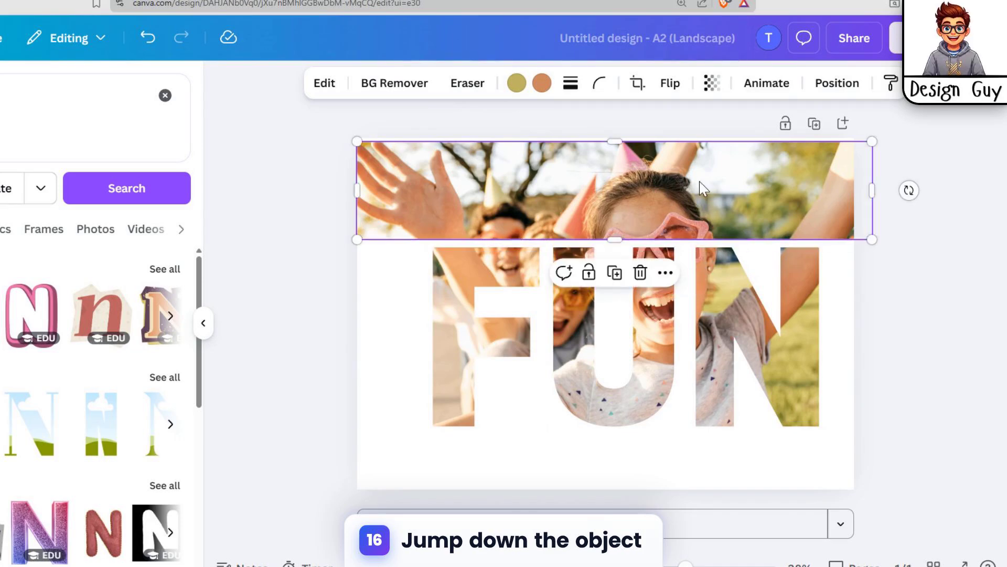
# - Duplicate the cropped photo strip, extend the copy down to the page bottom and crop its top edge to just below the FUN letters
pyautogui.moveTo(702, 187); pyautogui.dragTo(703, 422)
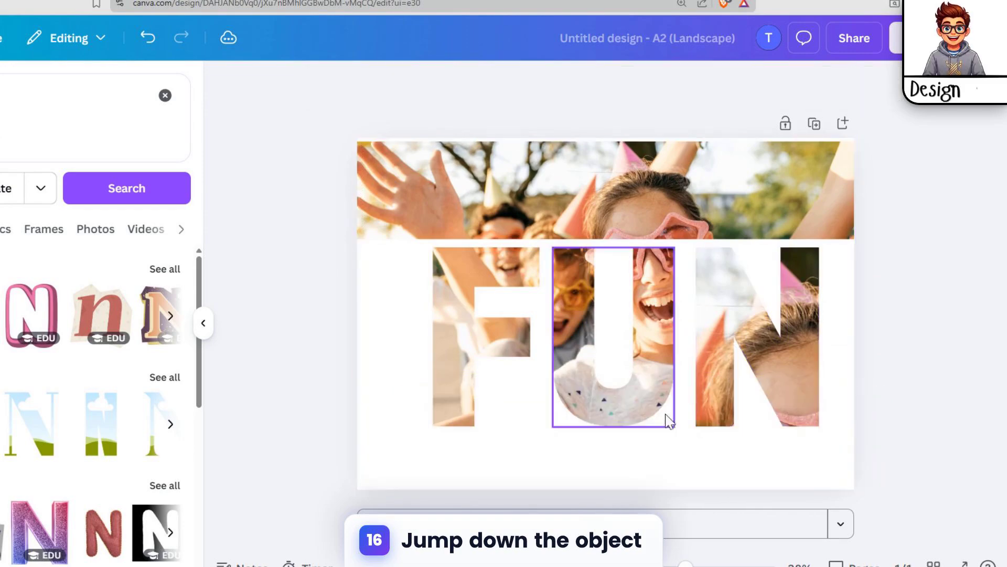
pyautogui.moveTo(672, 230); pyautogui.dragTo(653, 300)
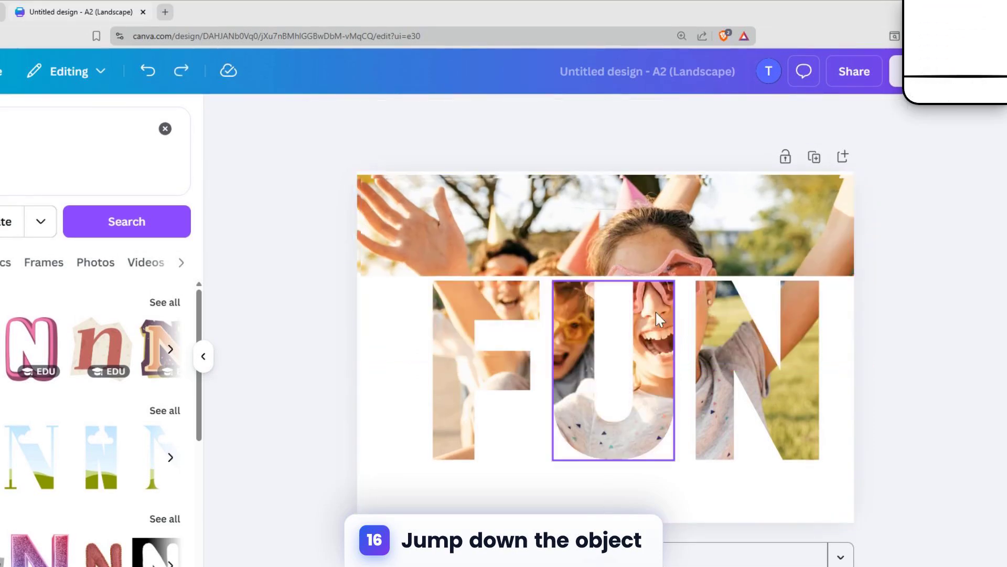
pyautogui.click(647, 217)
pyautogui.moveTo(646, 217); pyautogui.dragTo(639, 215)
pyautogui.moveTo(615, 273); pyautogui.dragTo(614, 523)
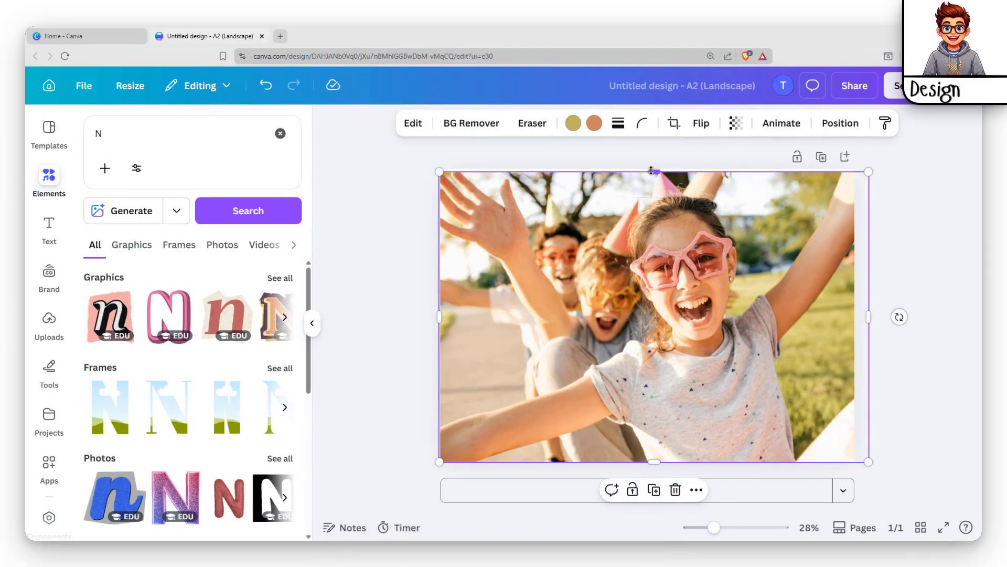
pyautogui.moveTo(654, 172); pyautogui.dragTo(652, 414)
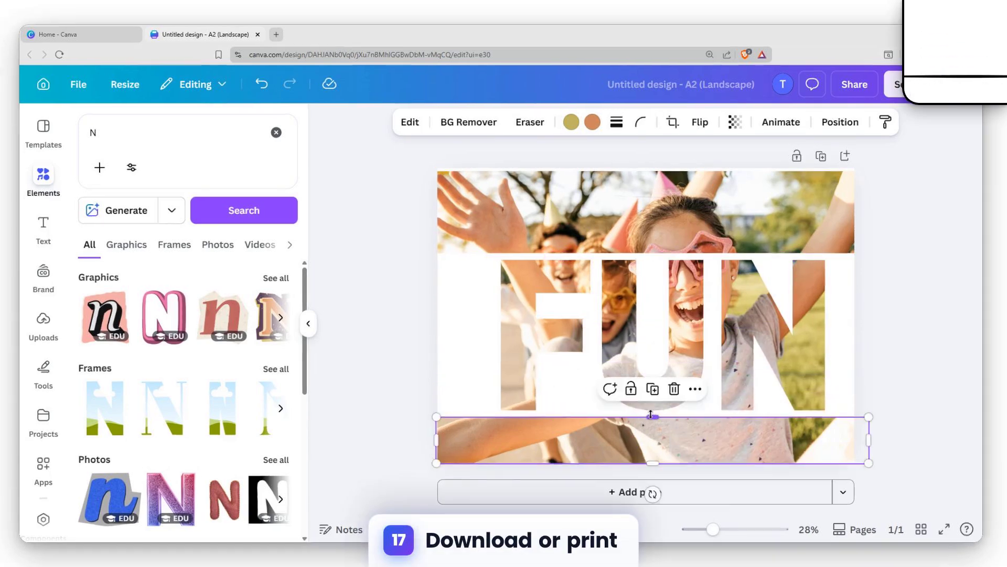
pyautogui.click(908, 296)
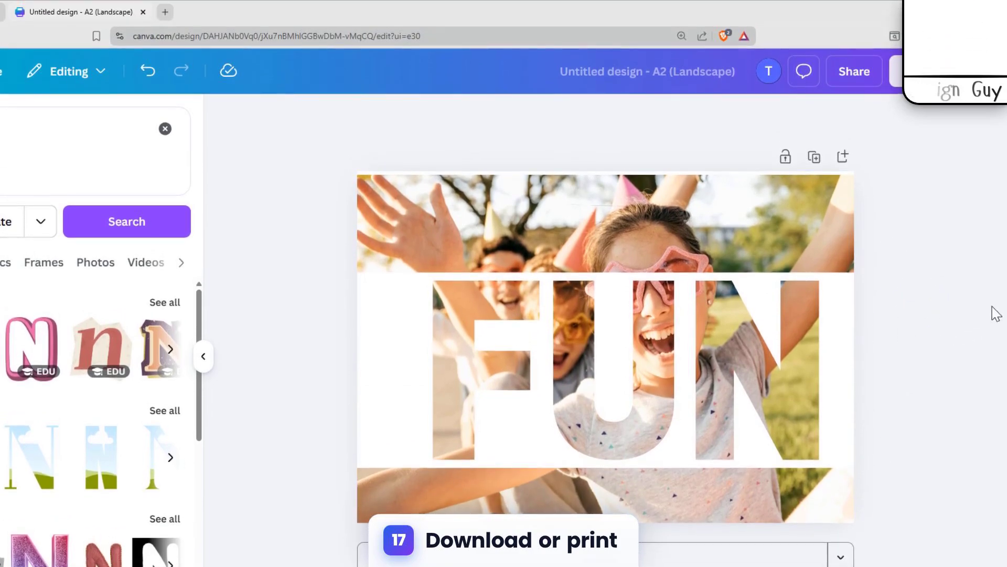
# - Look at the design's download options with PDF Print selected as the file type, and close them without downloading
pyautogui.click(850, 71)
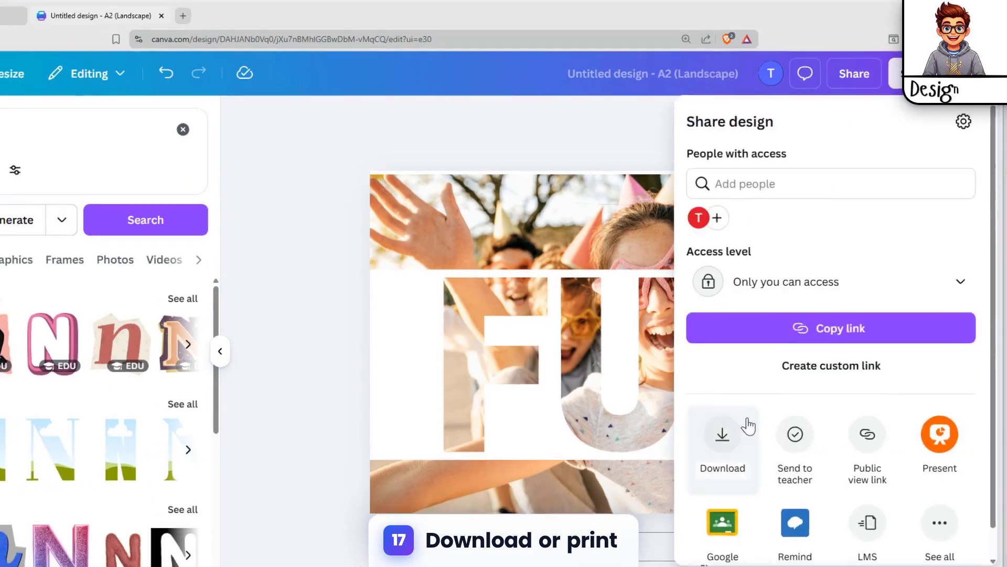
pyautogui.click(745, 424)
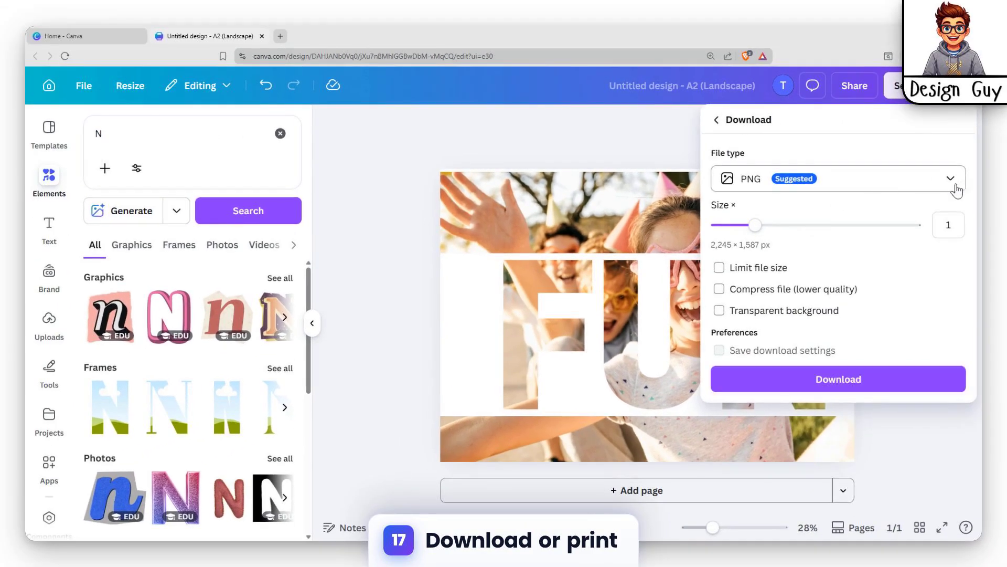
pyautogui.click(953, 187)
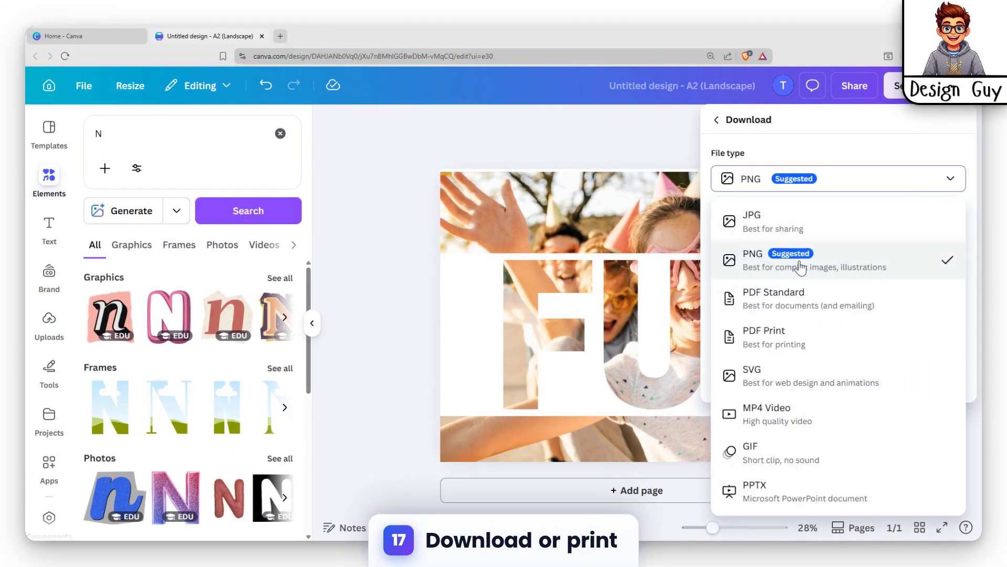
pyautogui.click(798, 341)
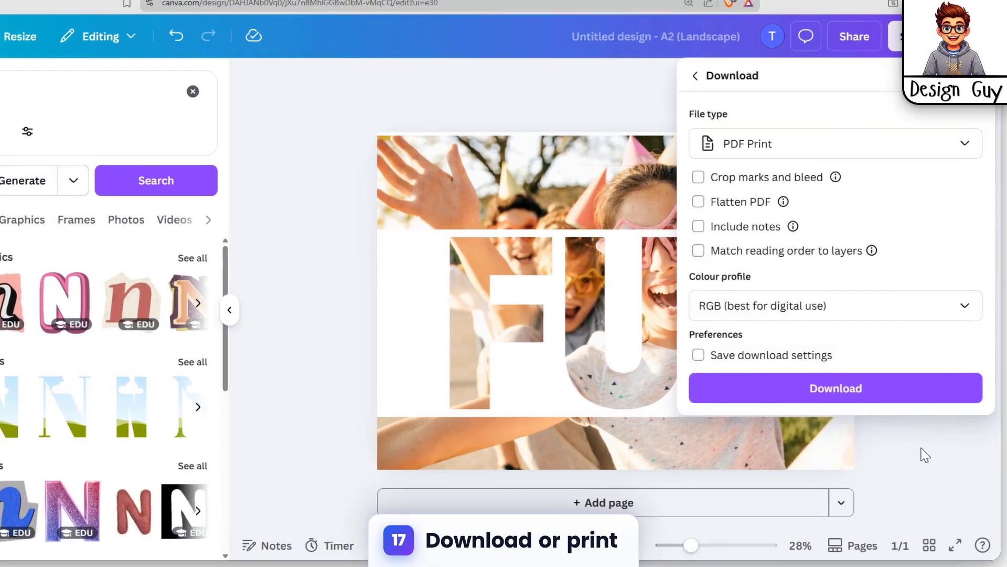
pyautogui.click(891, 434)
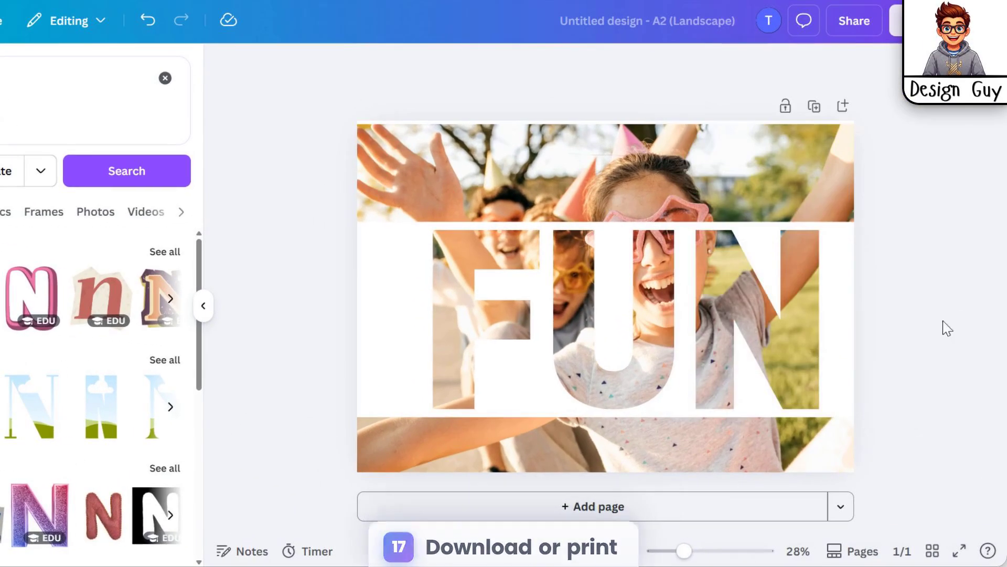